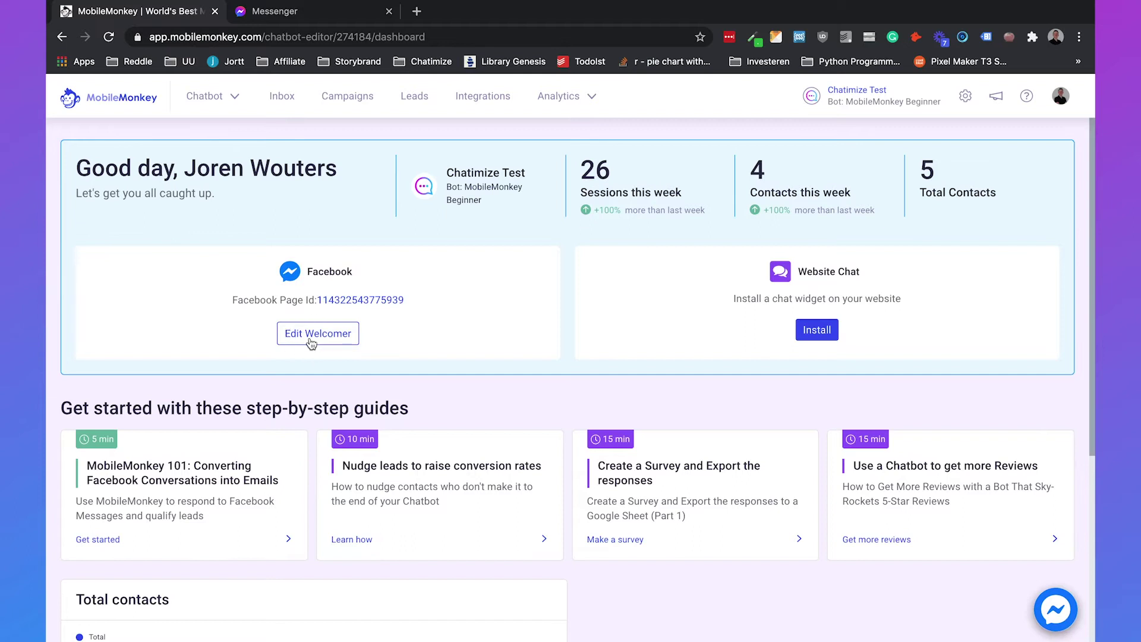
# Open the Facebook Page Welcomer and view its default 'Thanks for messaging!' reply widget
pyautogui.click(309, 338)
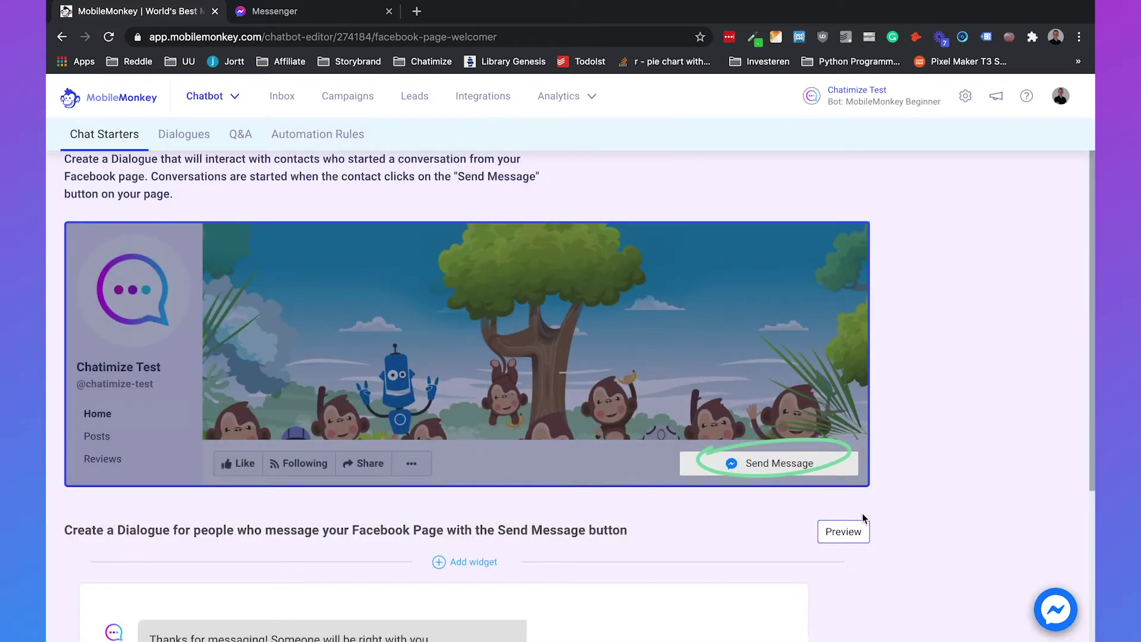
pyautogui.scroll(-4, 823, 529)
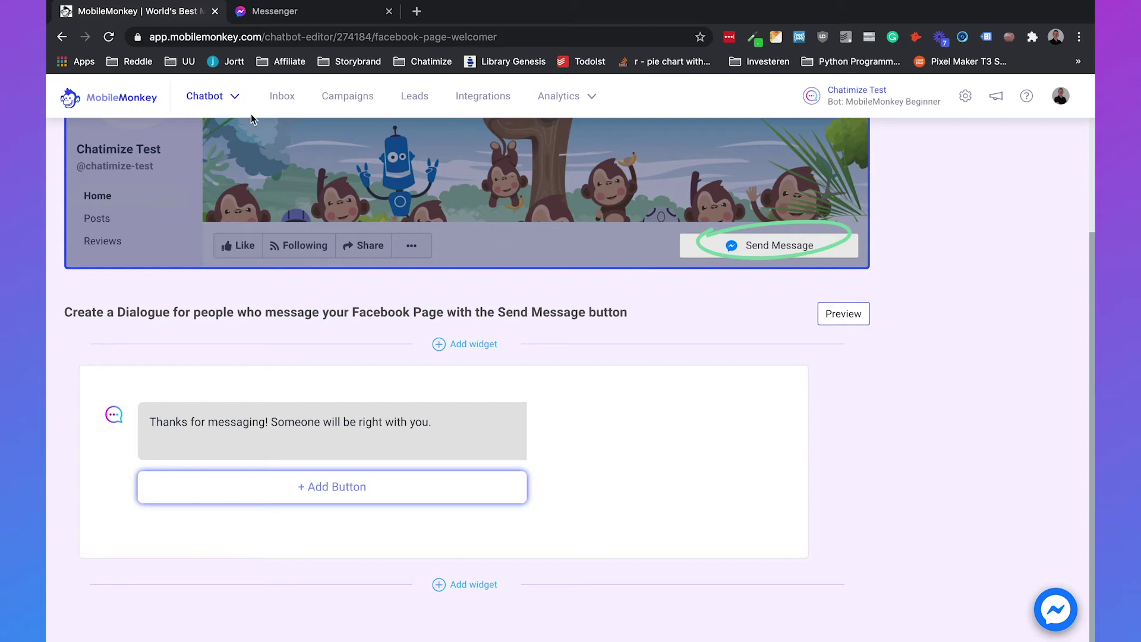
# Create a 'Welcome message' dialogue under Chatbot > Dialogues and add a Text widget to it
pyautogui.click(233, 98)
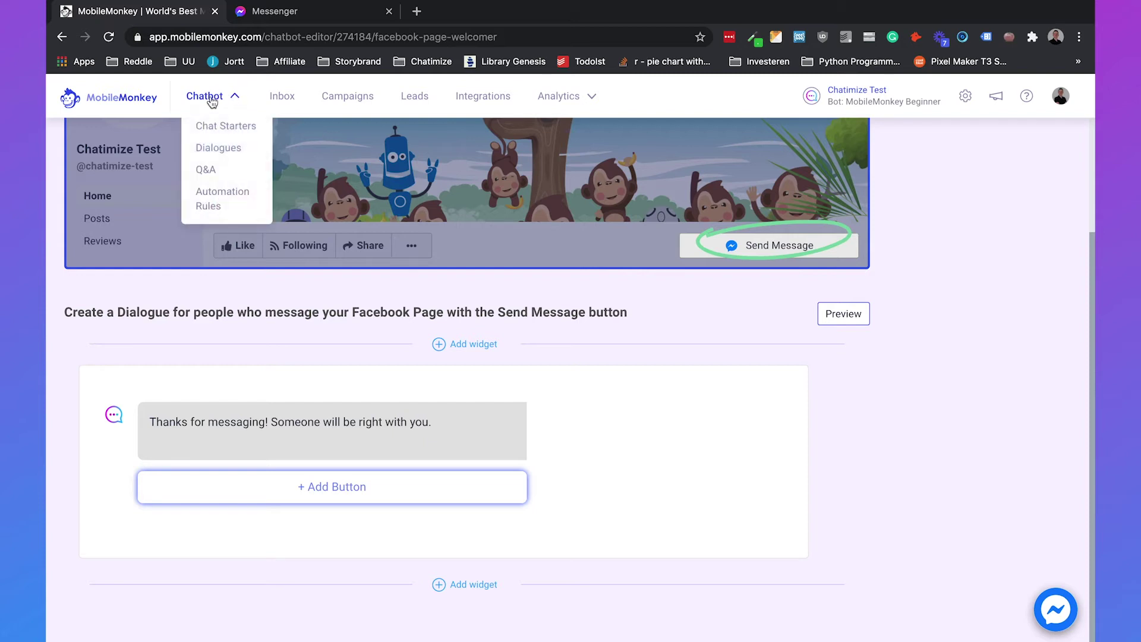
pyautogui.click(219, 147)
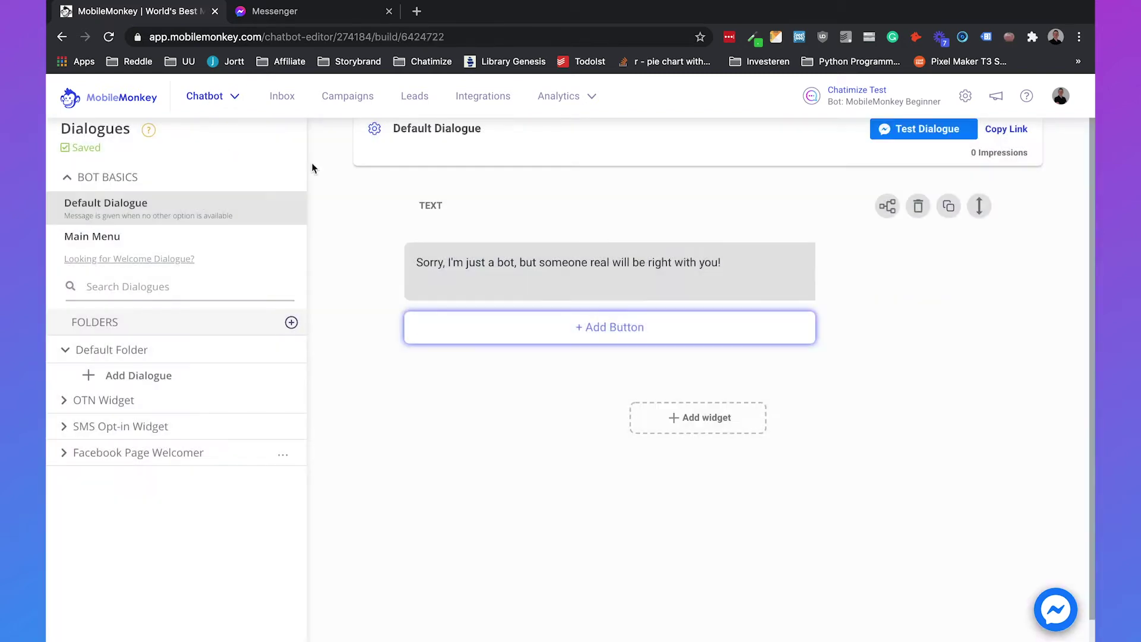
pyautogui.click(209, 374)
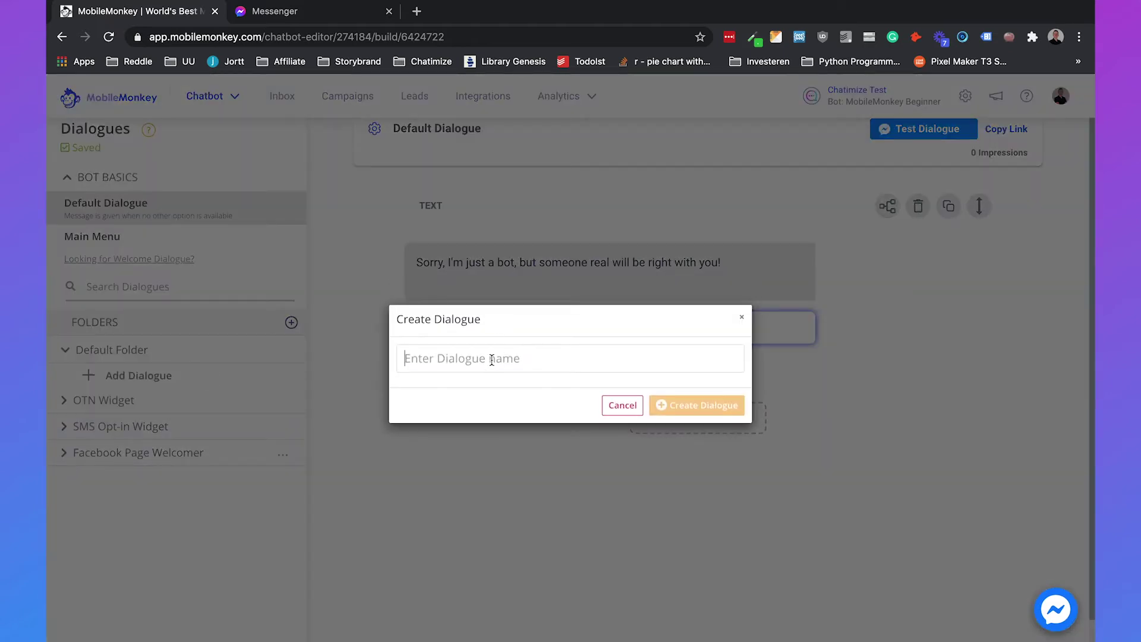
pyautogui.write('Welcome message')
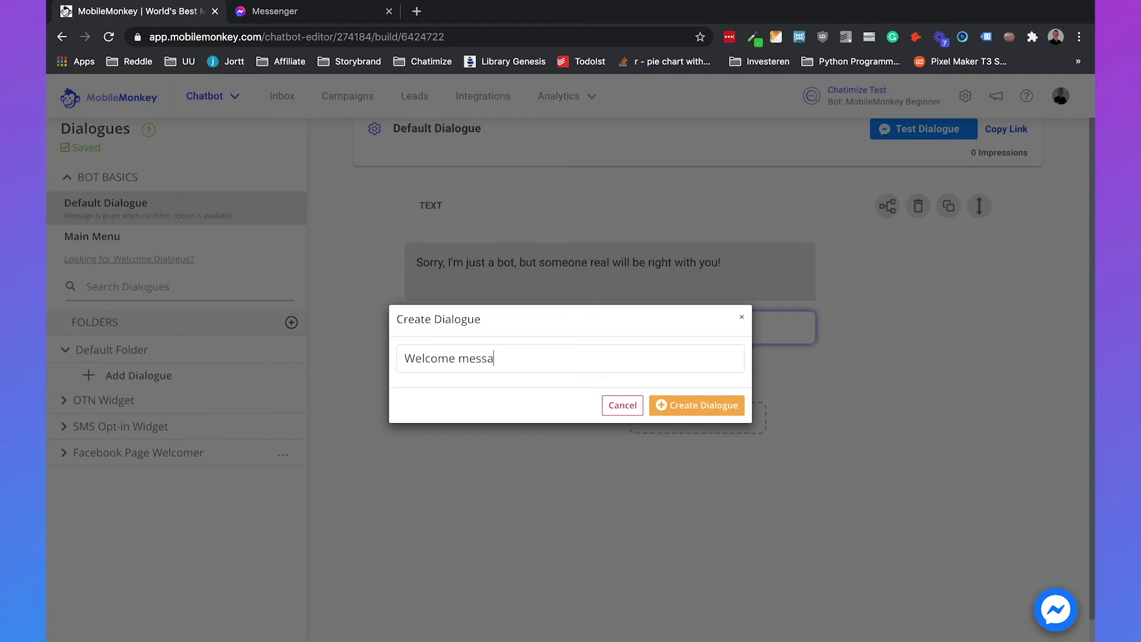
pyautogui.click(676, 404)
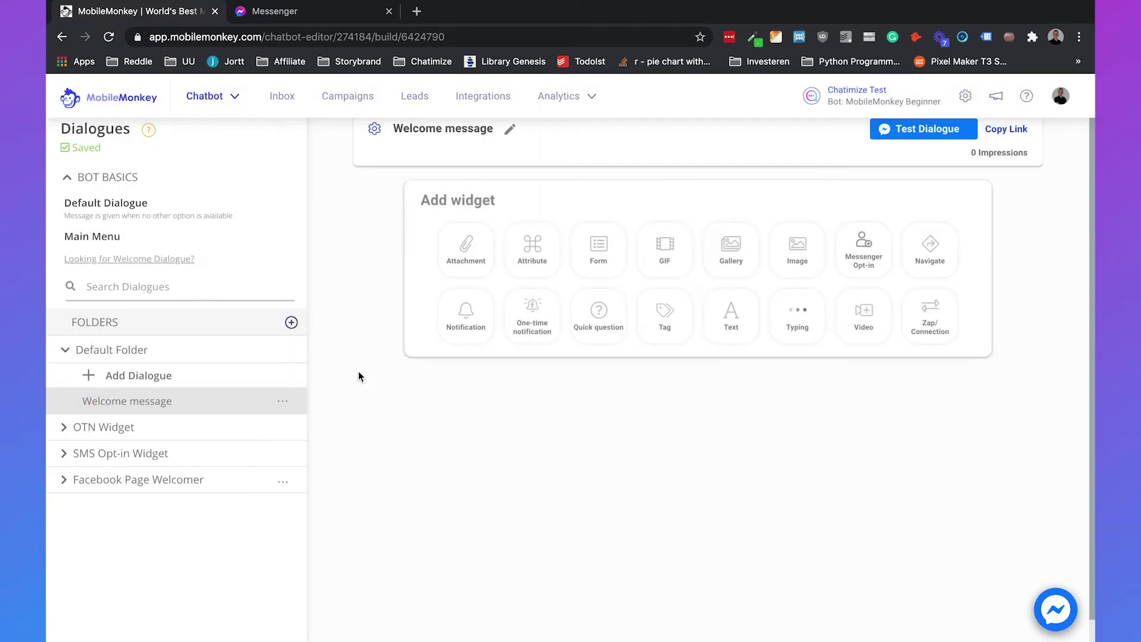
pyautogui.scroll(2, 624, 428)
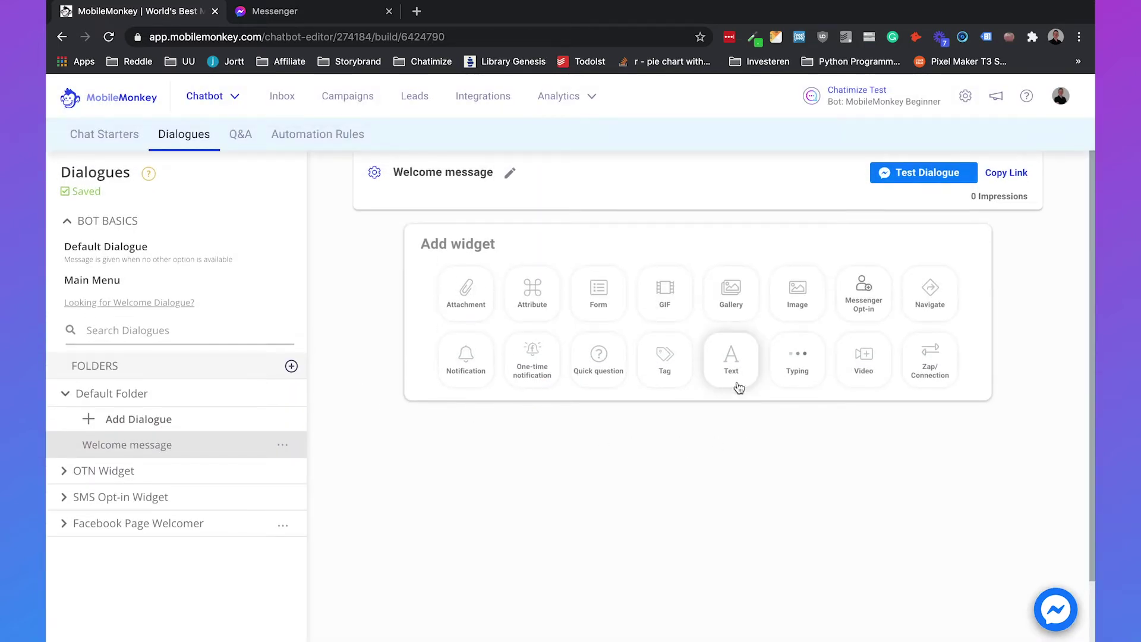
pyautogui.click(731, 359)
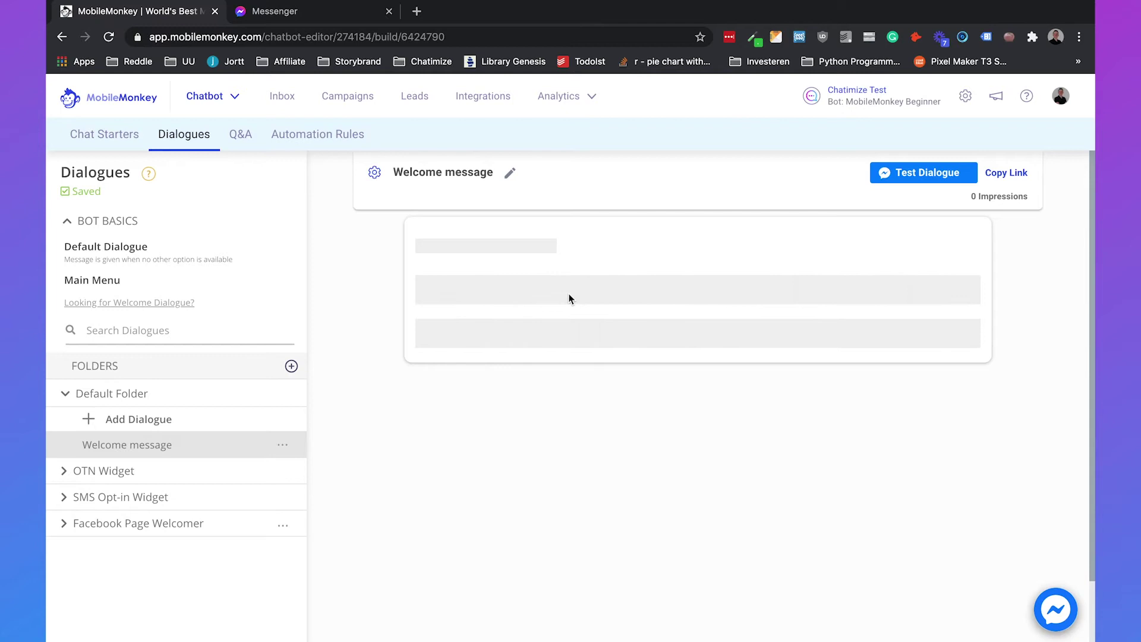
# Write 'Hey {{first name}}, I'm the chatbot of Restaurant XYZ…' promising the best restaurant experience
pyautogui.write('Hey')
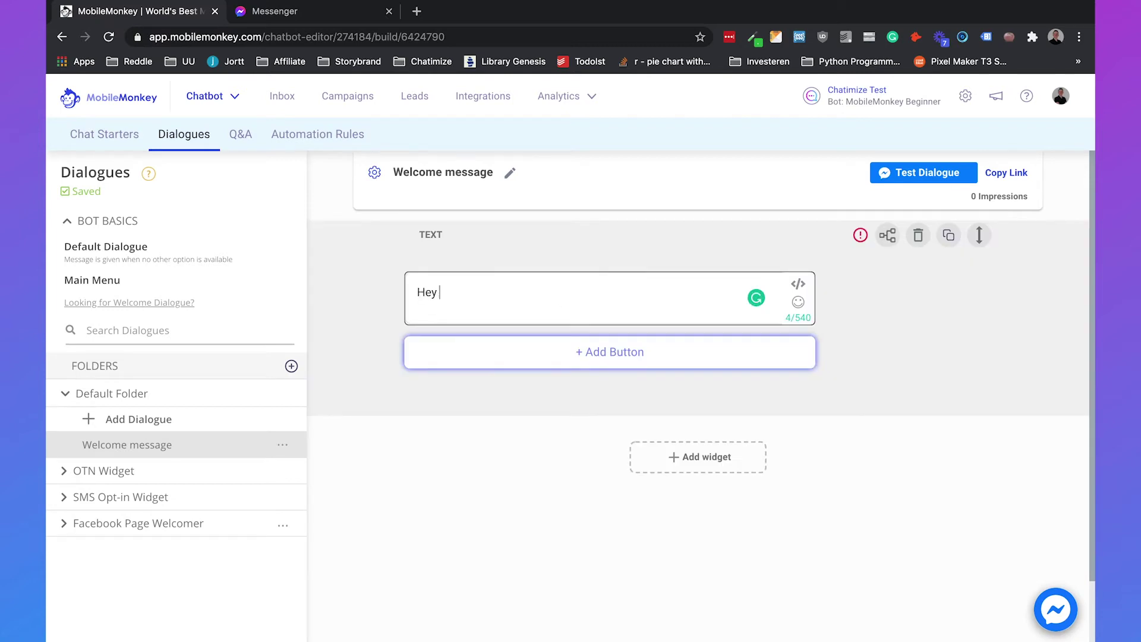
pyautogui.click(798, 284)
pyautogui.click(711, 355)
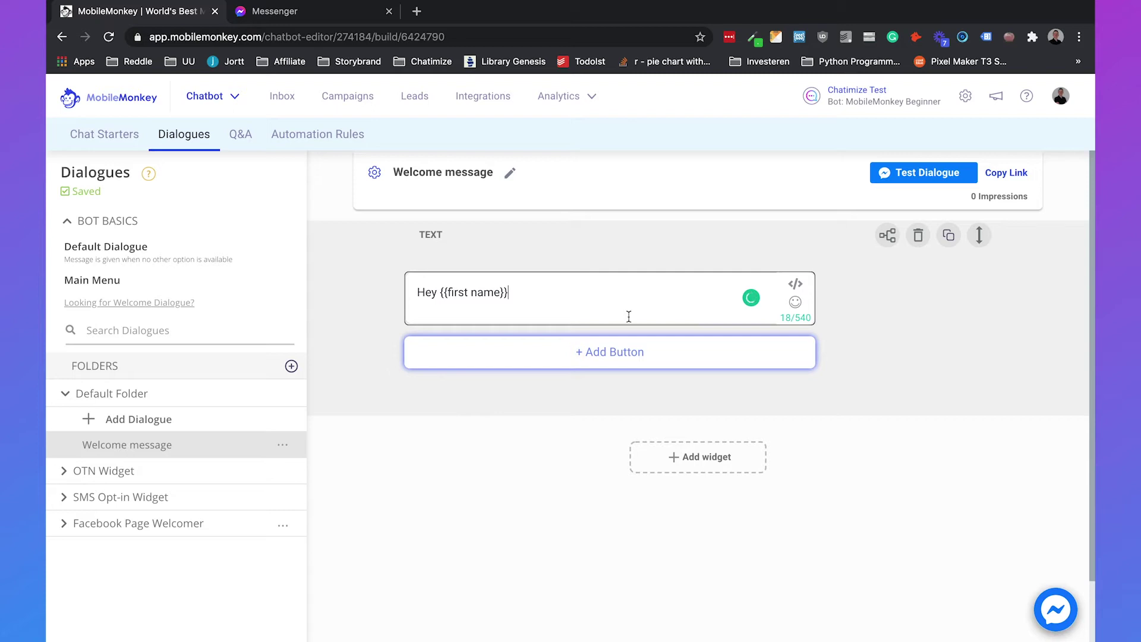
pyautogui.write(", I'm the chatbot of Resta")
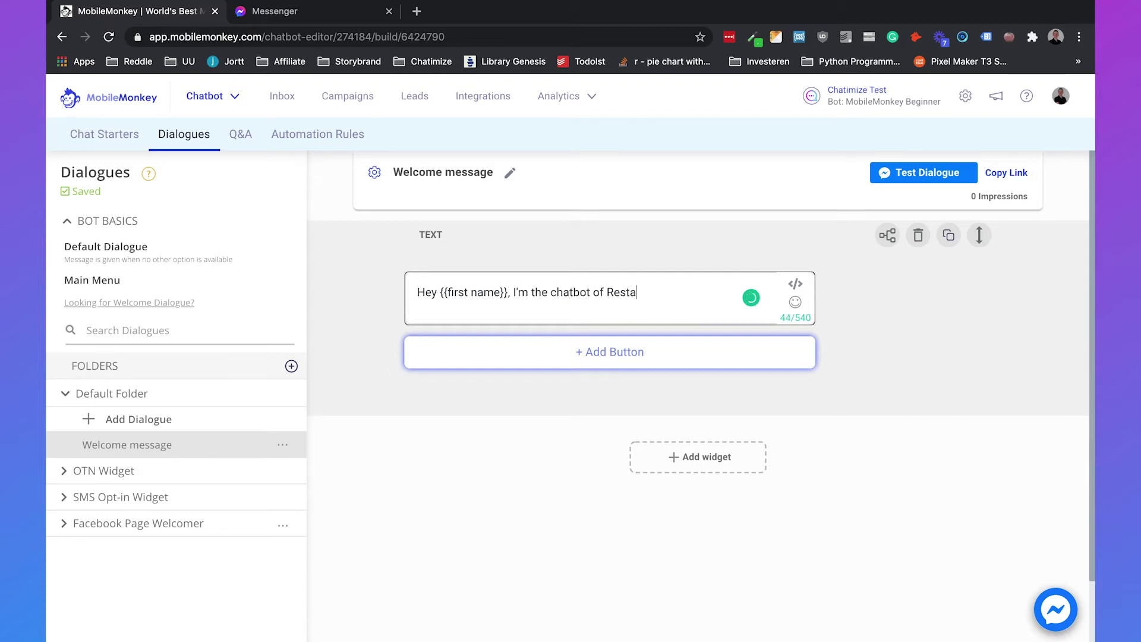
pyautogui.write('urant XYZ. I will hel')
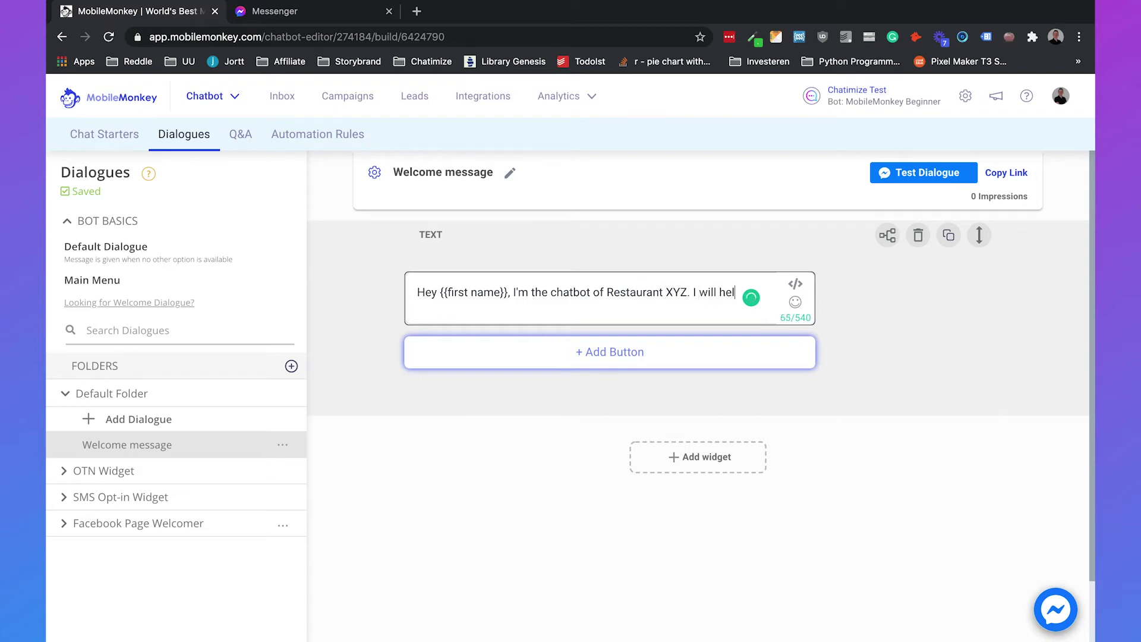
pyautogui.write('p you to get')
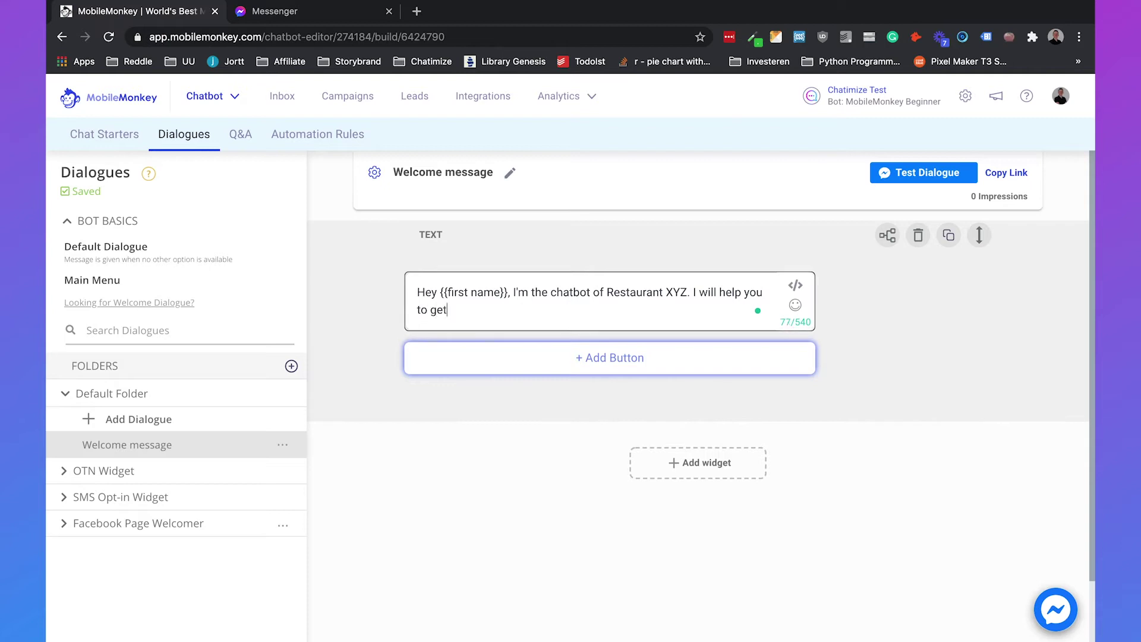
pyautogui.write(' the best restaurant exp')
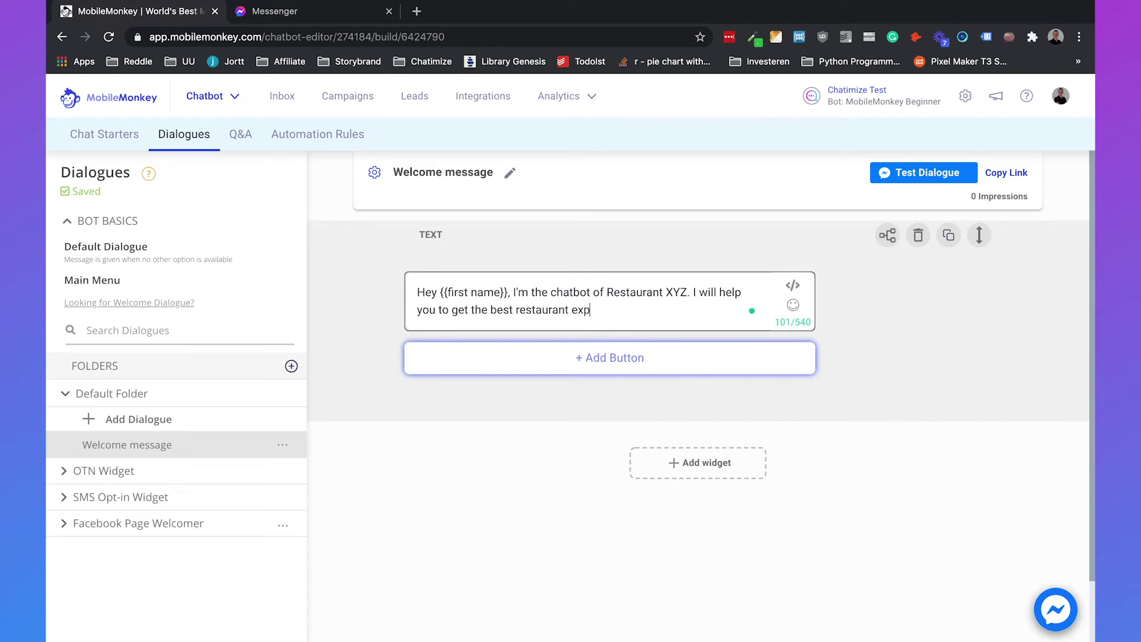
pyautogui.write("erience you've ever got.")
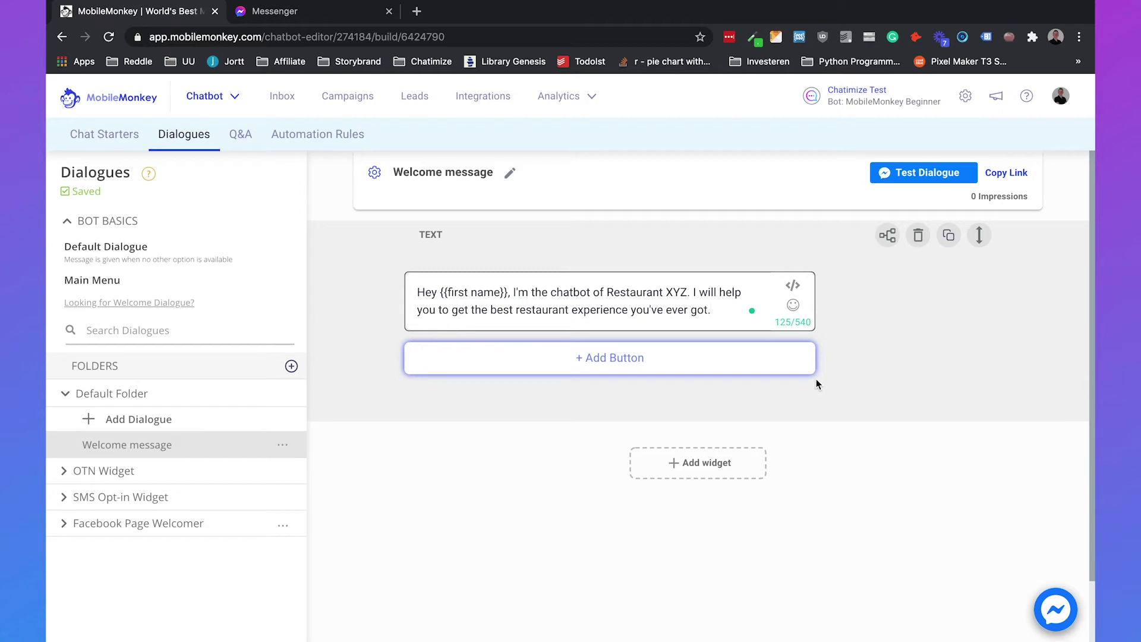
pyautogui.click(508, 291)
pyautogui.moveTo(508, 292); pyautogui.dragTo(440, 291)
pyautogui.click(479, 294)
pyautogui.moveTo(574, 308); pyautogui.dragTo(743, 302)
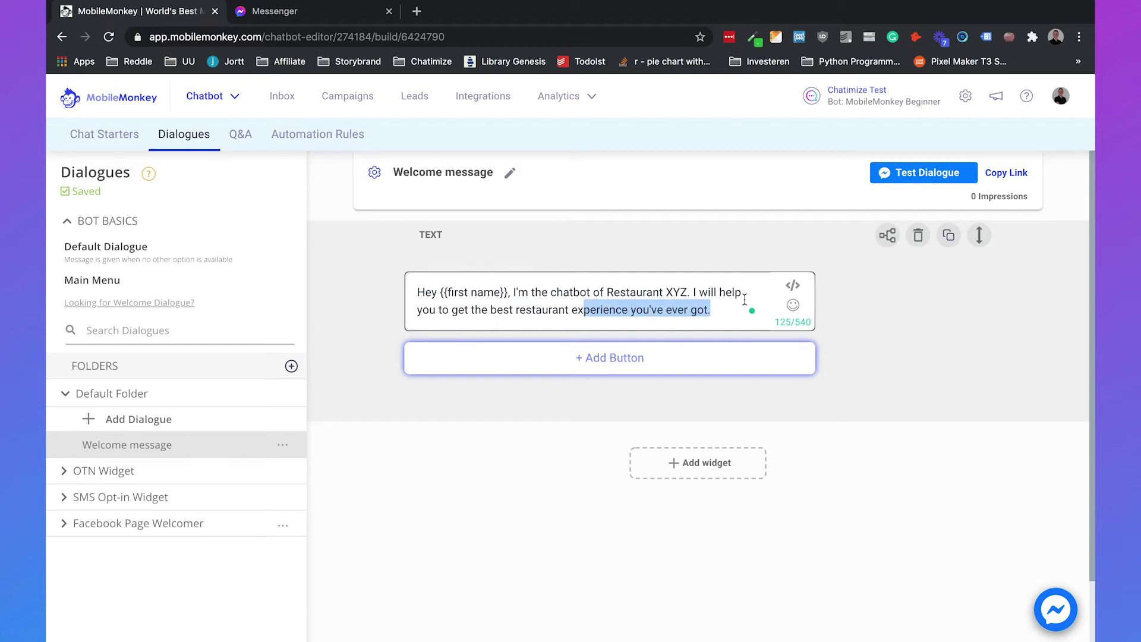
pyautogui.click(729, 304)
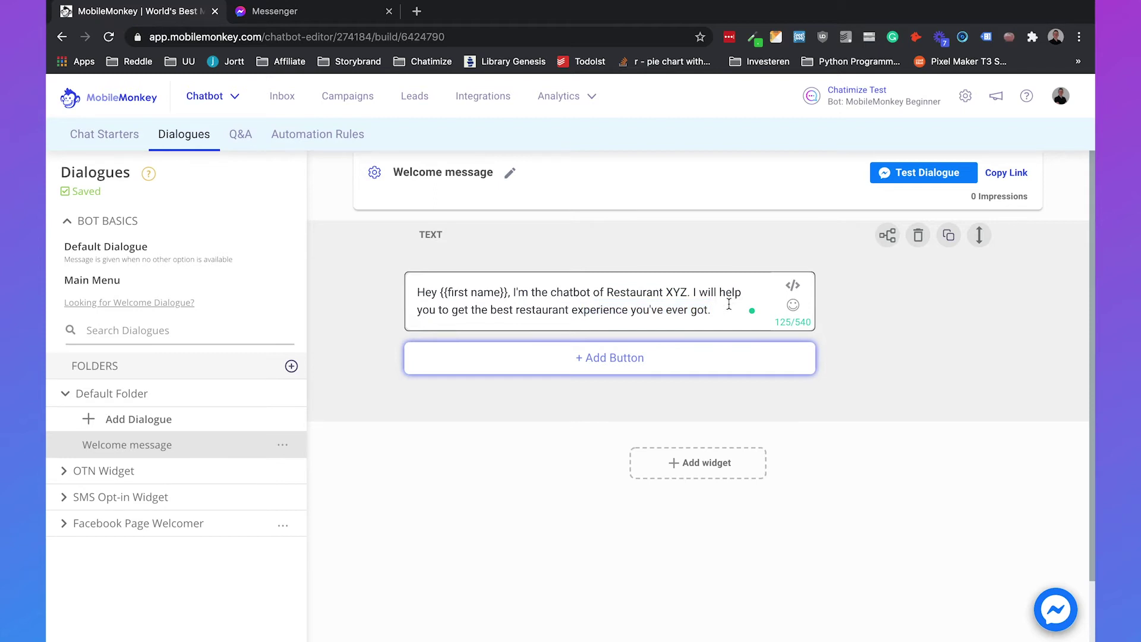
# Add a new line 'What would you like to do?' below the greeting and finish editing
pyautogui.press('Return')
pyautogui.press('Return')
pyautogui.write('W')
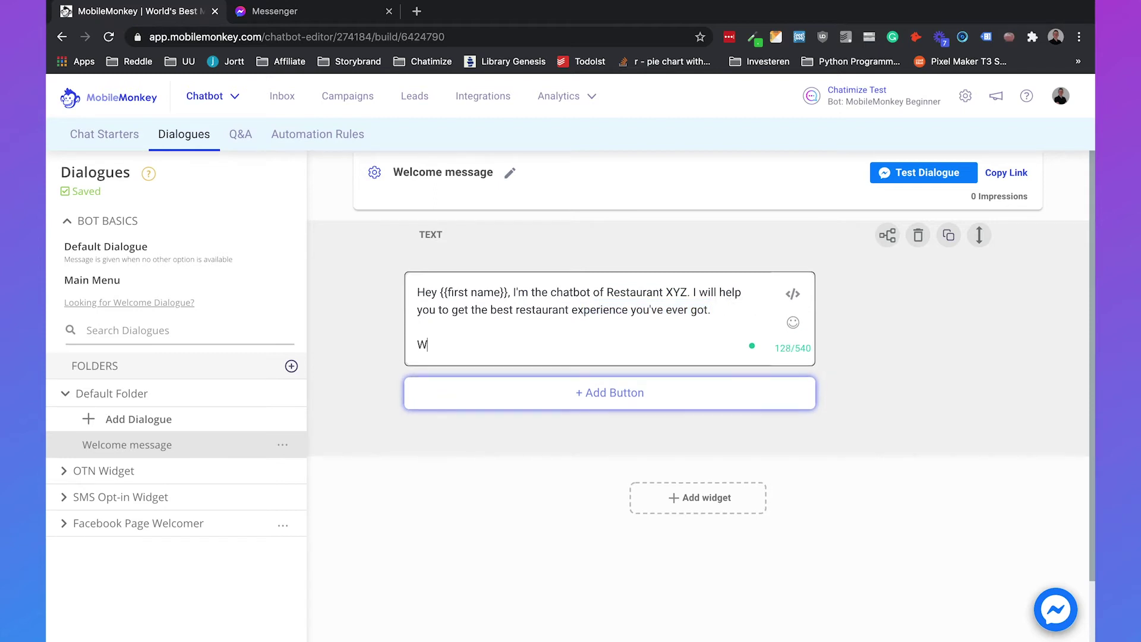
pyautogui.write('hat would you like to do?')
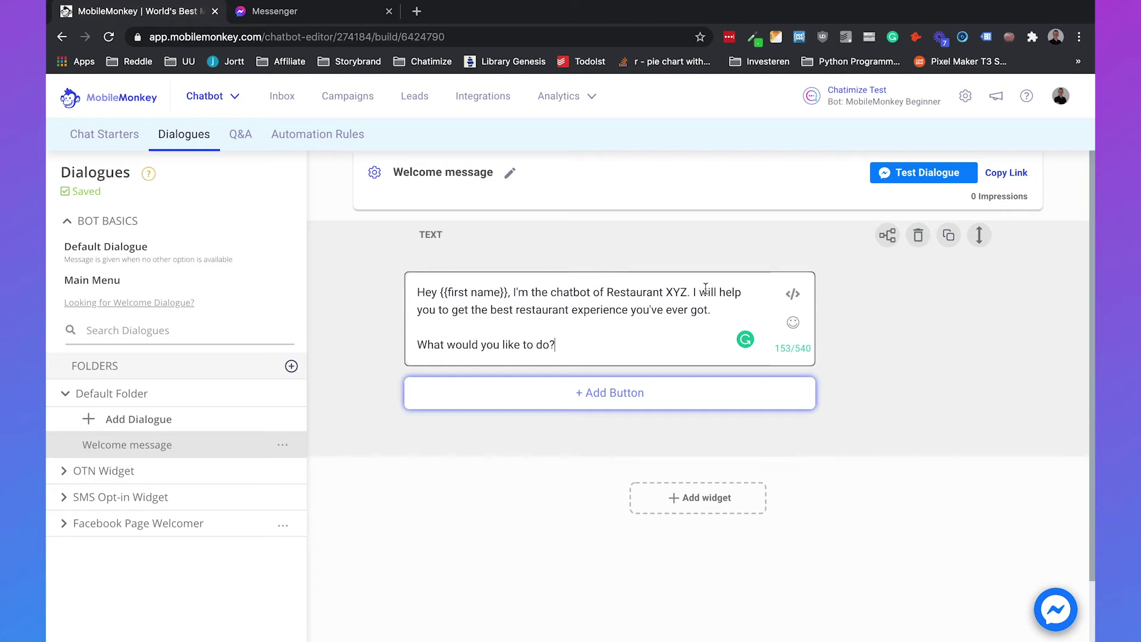
pyautogui.click(899, 297)
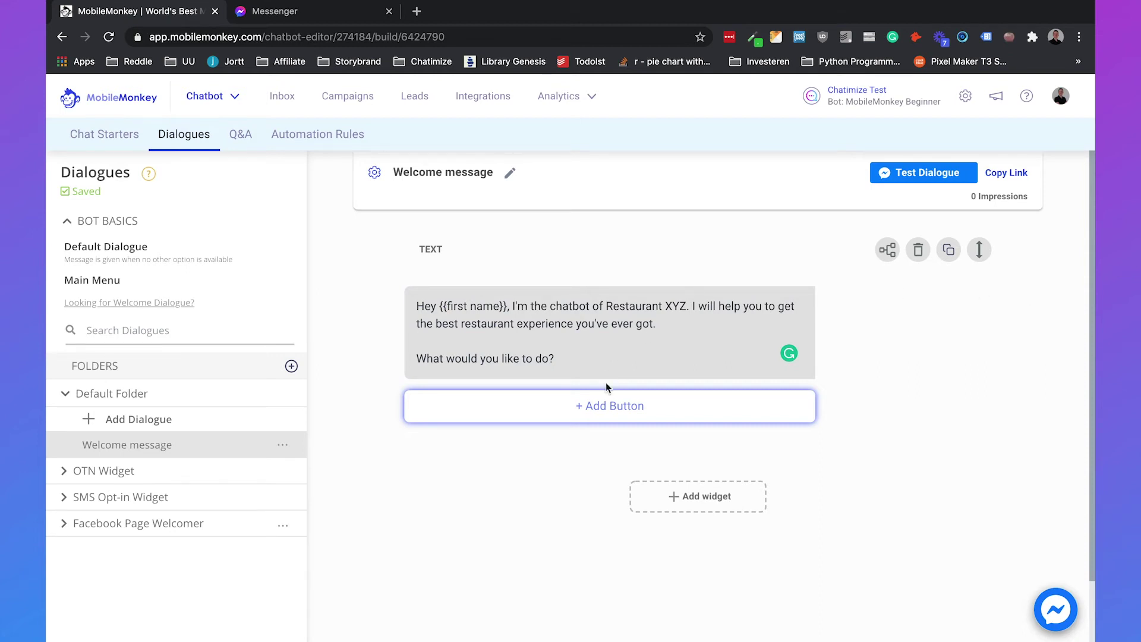
pyautogui.click(604, 405)
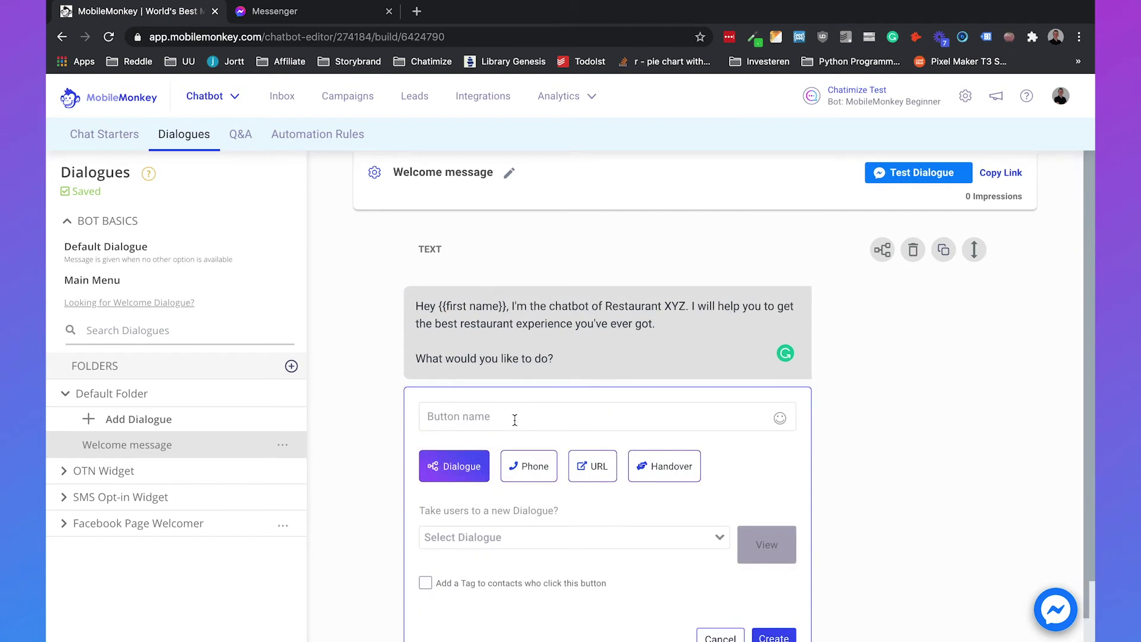
pyautogui.click(780, 418)
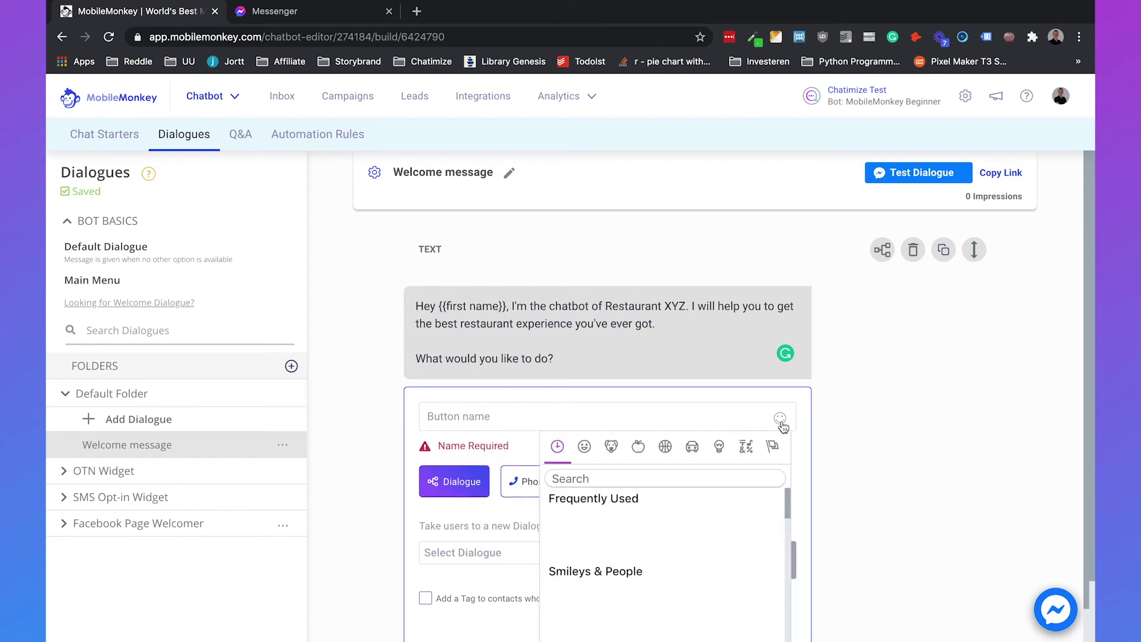
pyautogui.scroll(-2, 743, 422)
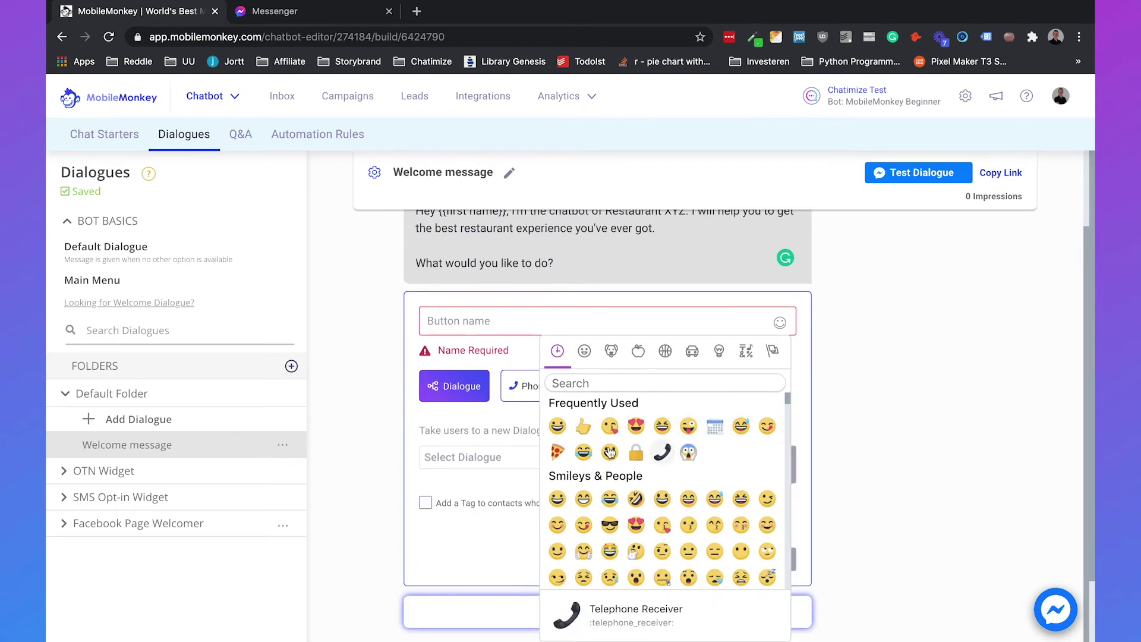
pyautogui.click(557, 454)
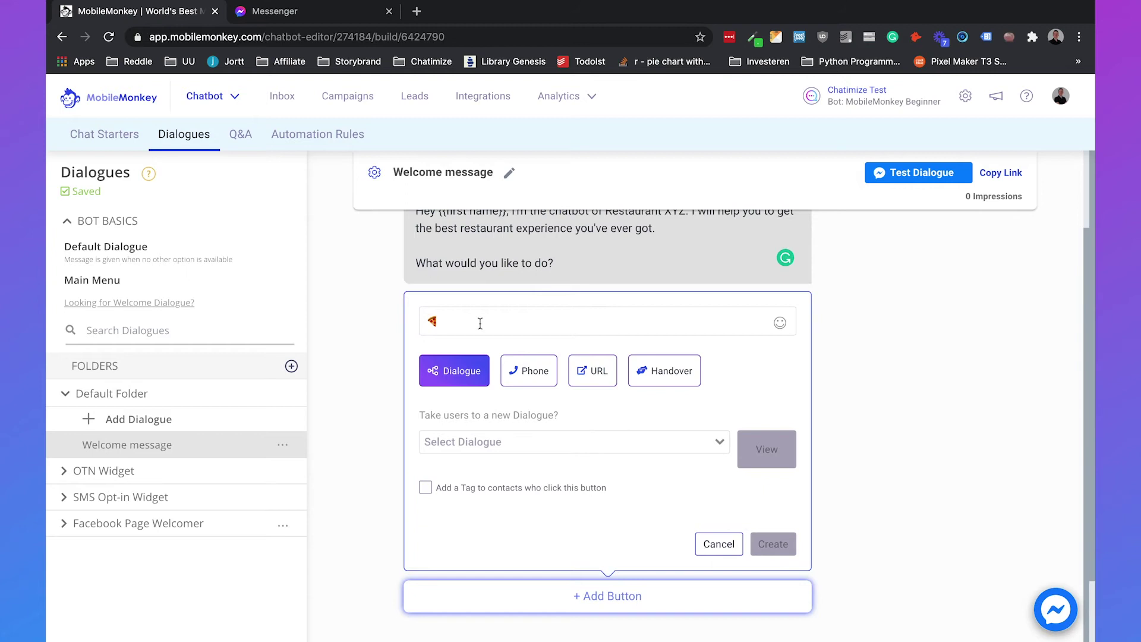
pyautogui.write('See our menu')
pyautogui.click(597, 370)
pyautogui.write('https')
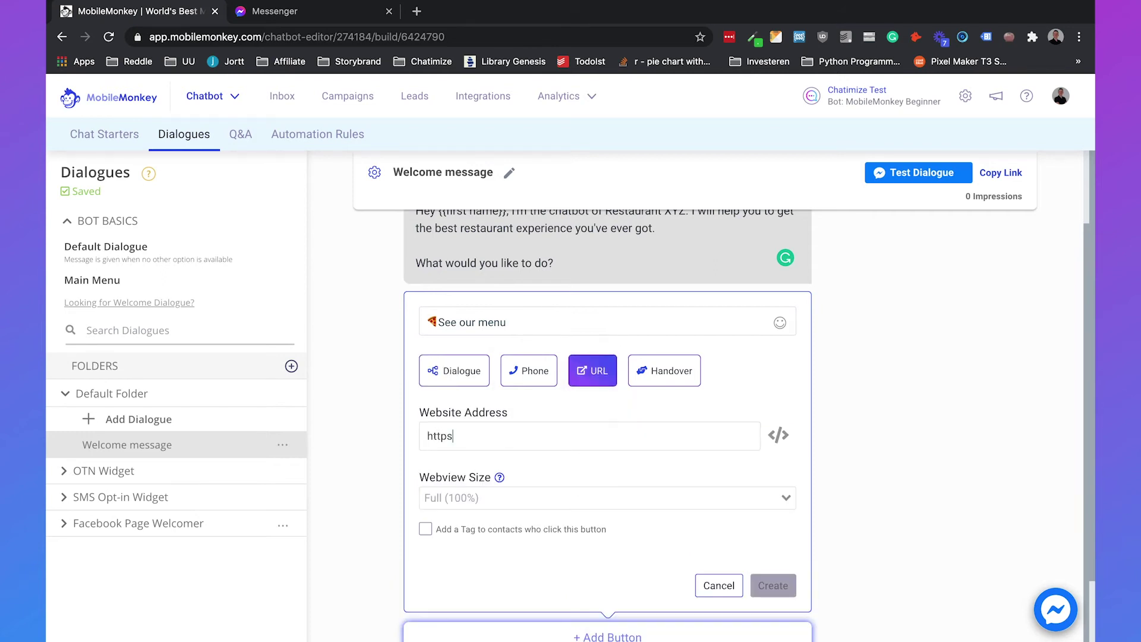
pyautogui.write('://chatimize.com')
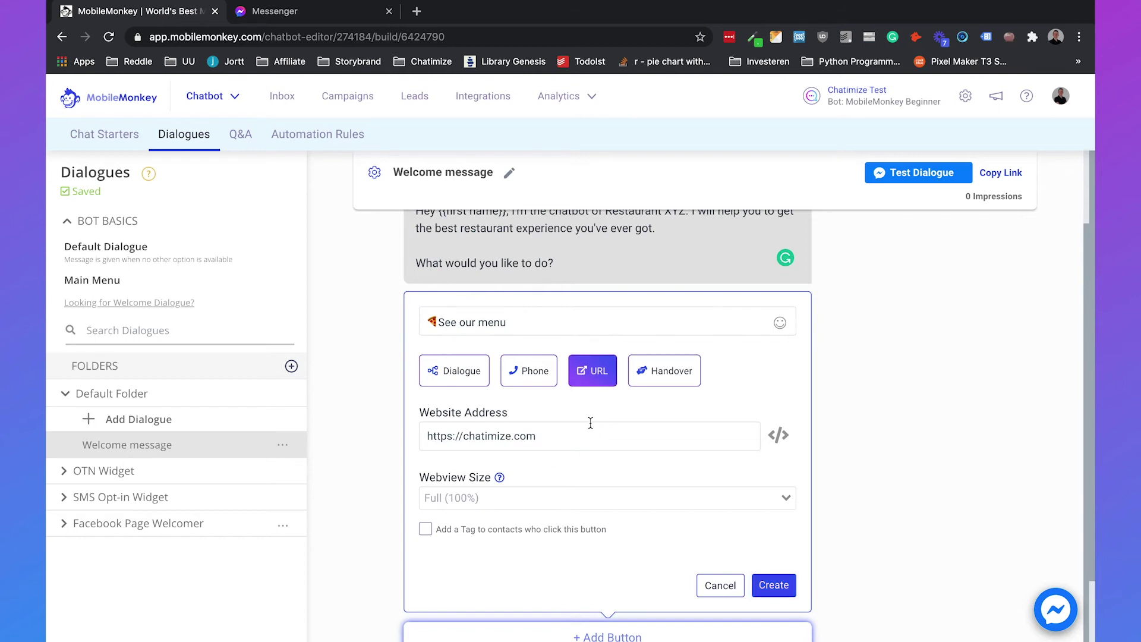
pyautogui.click(781, 586)
pyautogui.click(797, 444)
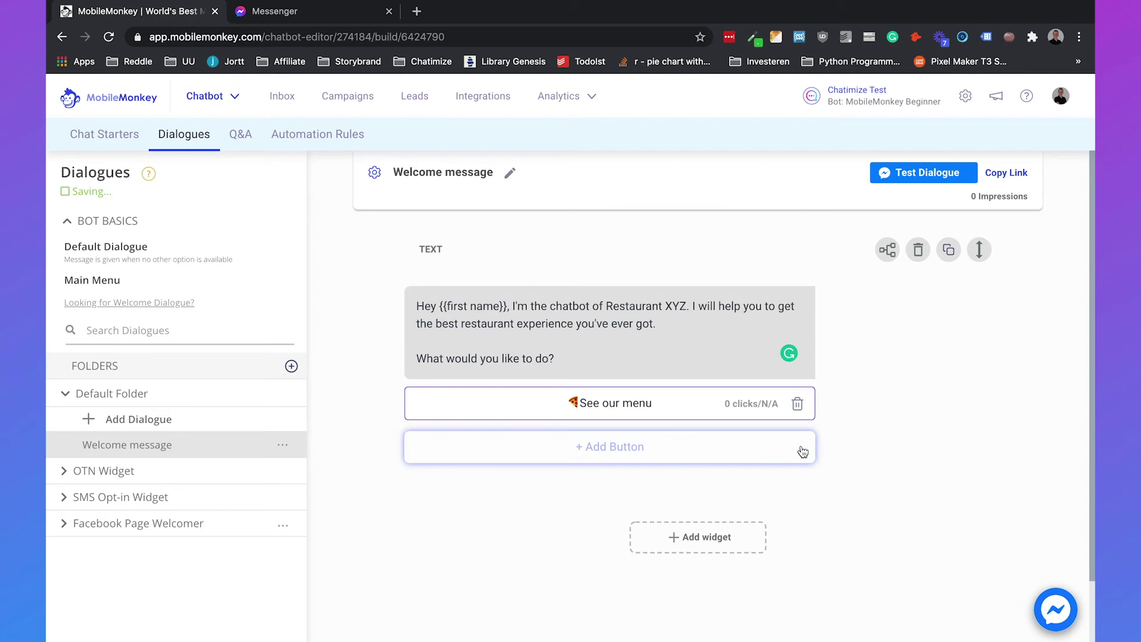
# Start a second button named 'Make reservation' with a calendar emoji
pyautogui.click(646, 447)
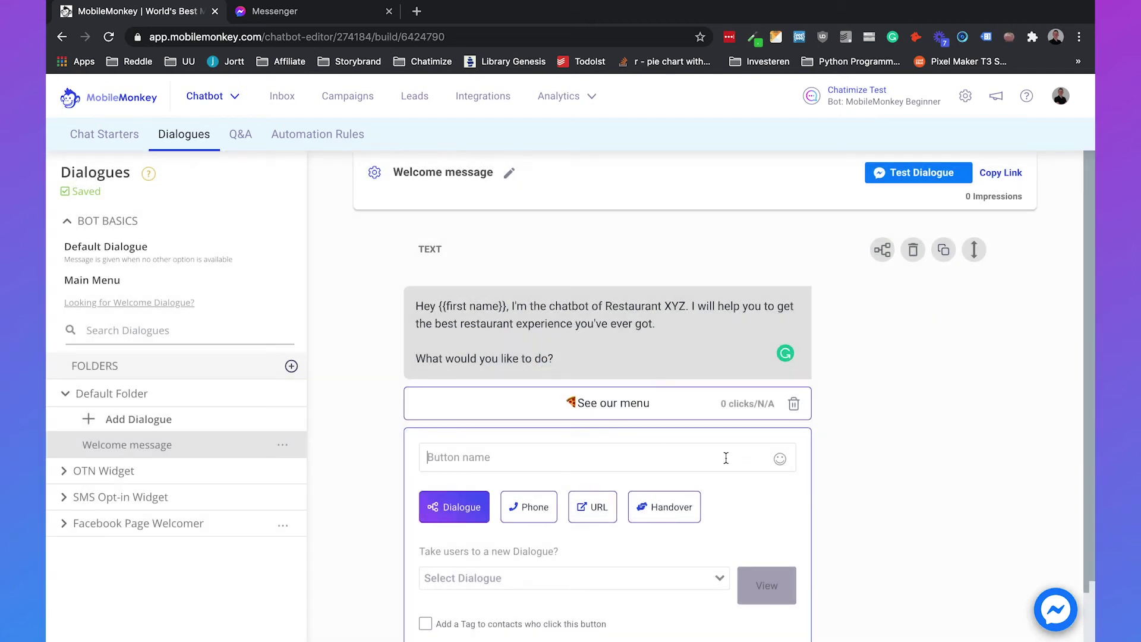
pyautogui.click(780, 459)
pyautogui.scroll(-1, 714, 482)
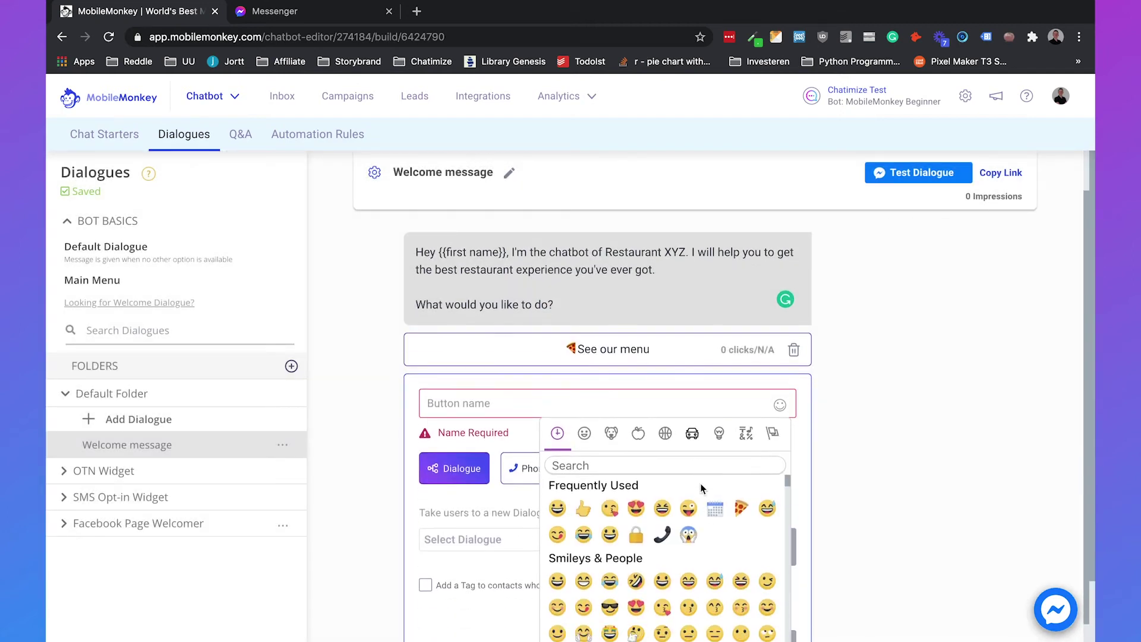
pyautogui.click(715, 489)
pyautogui.click(523, 387)
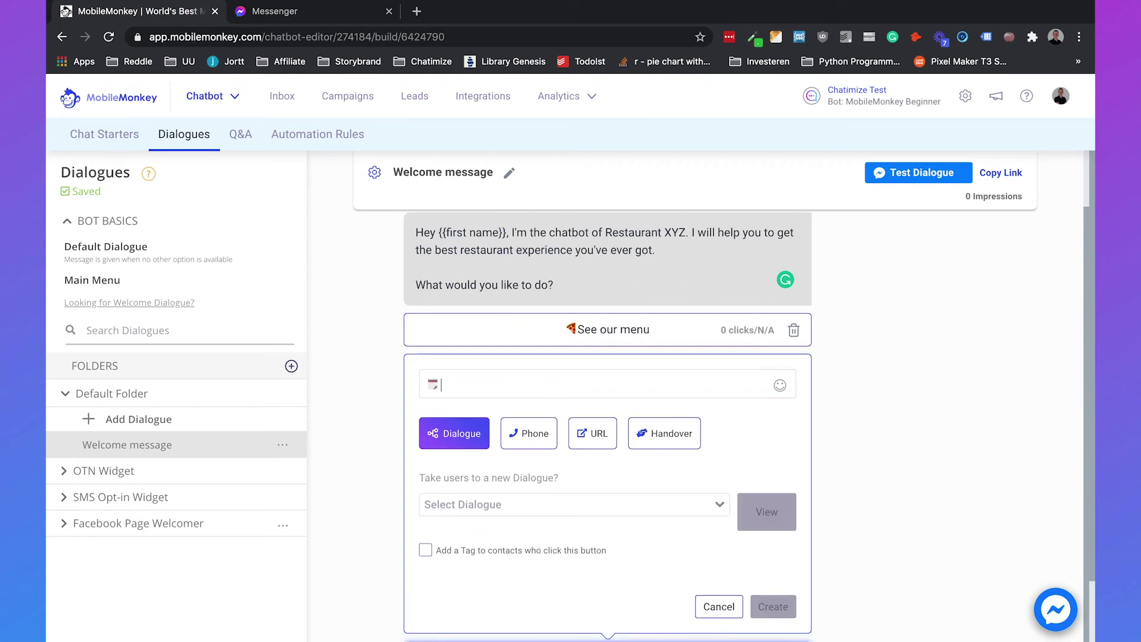
pyautogui.write('Tabl')
pyautogui.press('BackSpace')
pyautogui.press('BackSpace')
pyautogui.press('BackSpace')
pyautogui.press('BackSpace')
pyautogui.write('Make reservation')
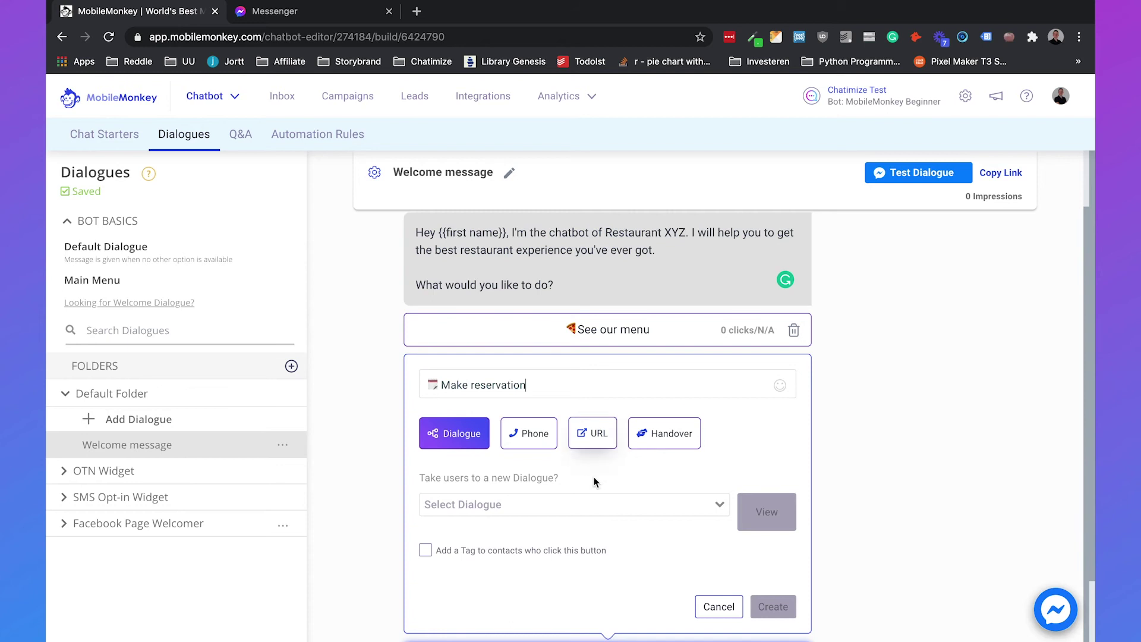
pyautogui.click(592, 433)
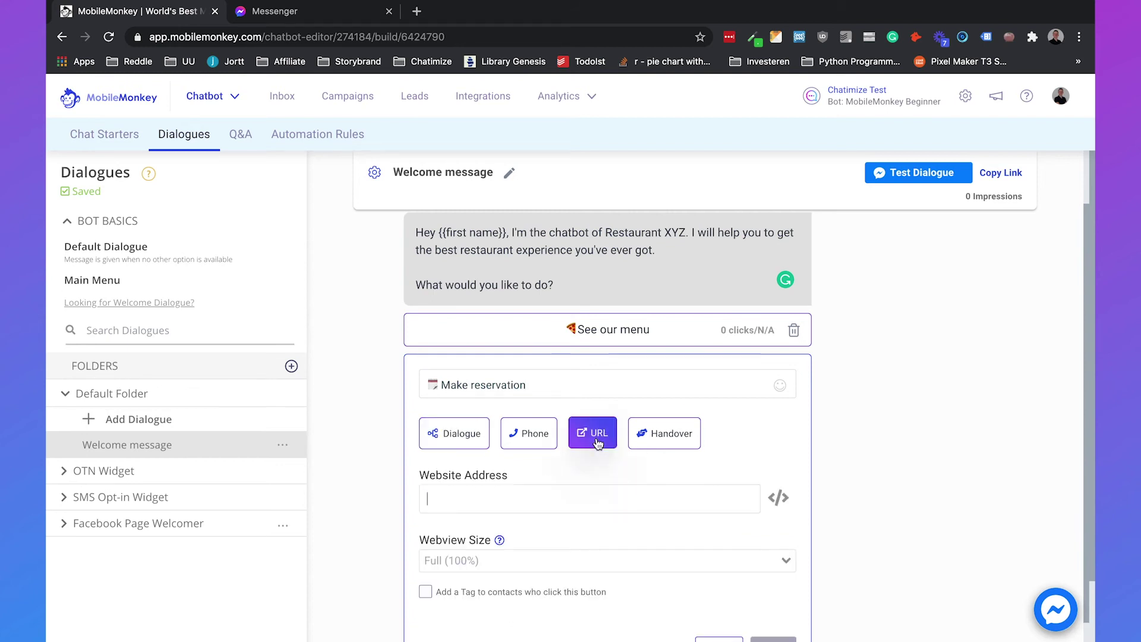
pyautogui.click(550, 489)
pyautogui.write('https://chatimi')
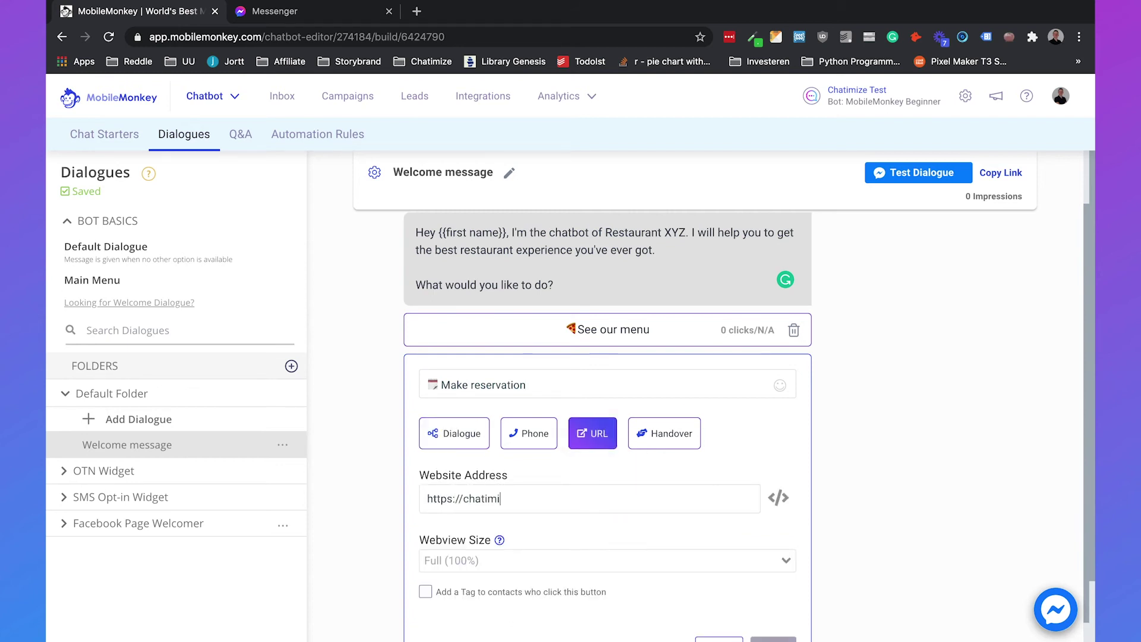
pyautogui.write('ze.com')
pyautogui.scroll(-3, 709, 535)
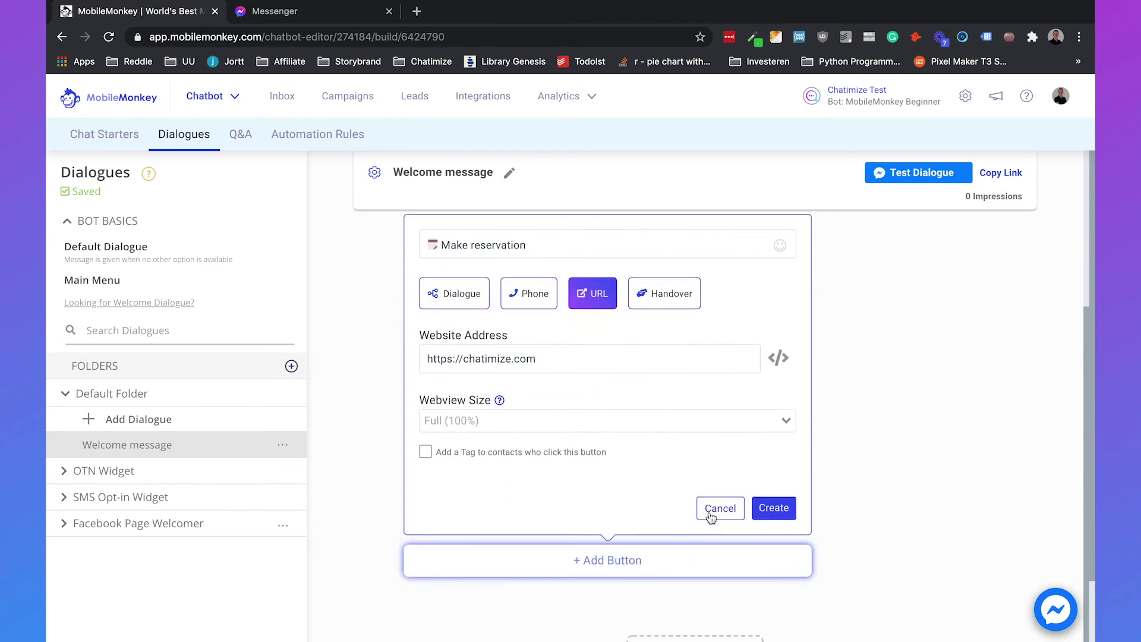
pyautogui.click(774, 509)
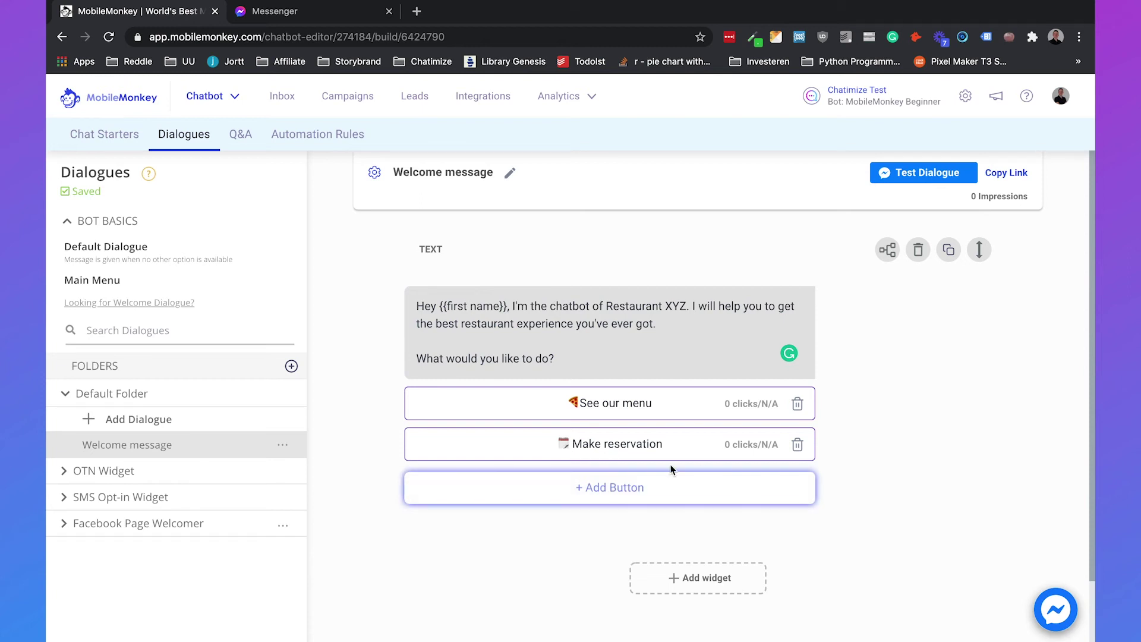
pyautogui.click(632, 486)
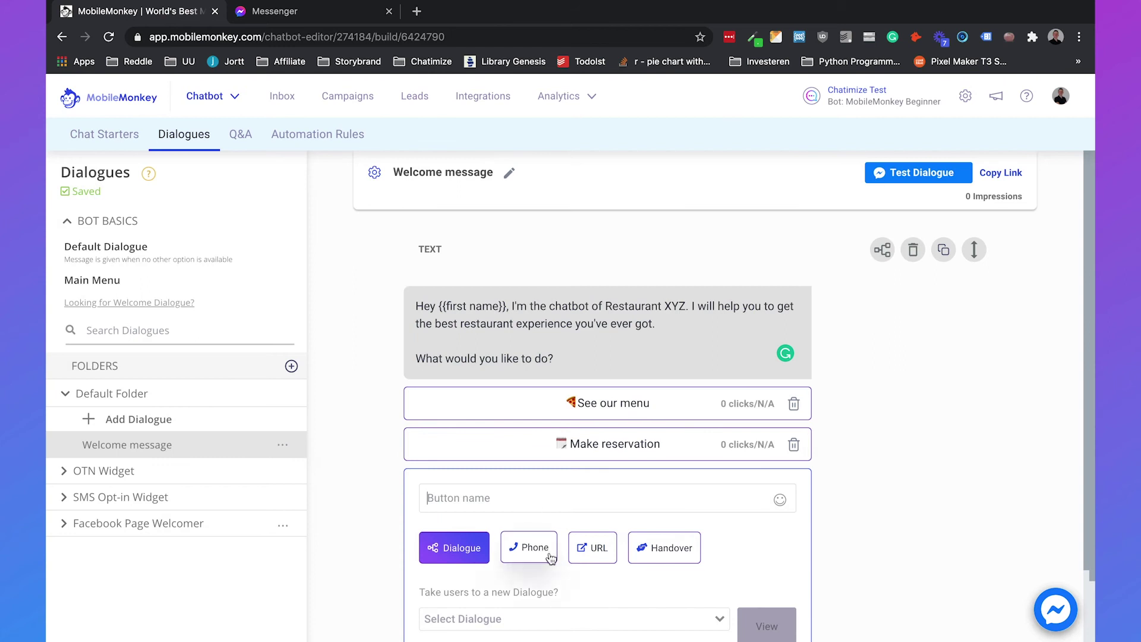
pyautogui.click(780, 502)
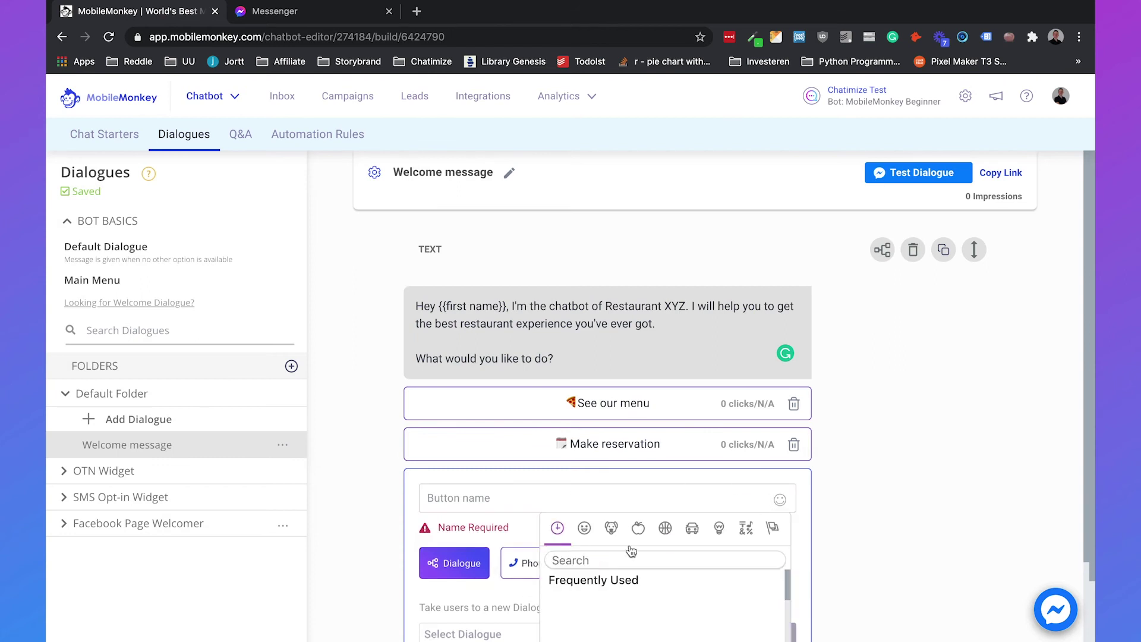
pyautogui.scroll(-2, 633, 537)
pyautogui.click(634, 529)
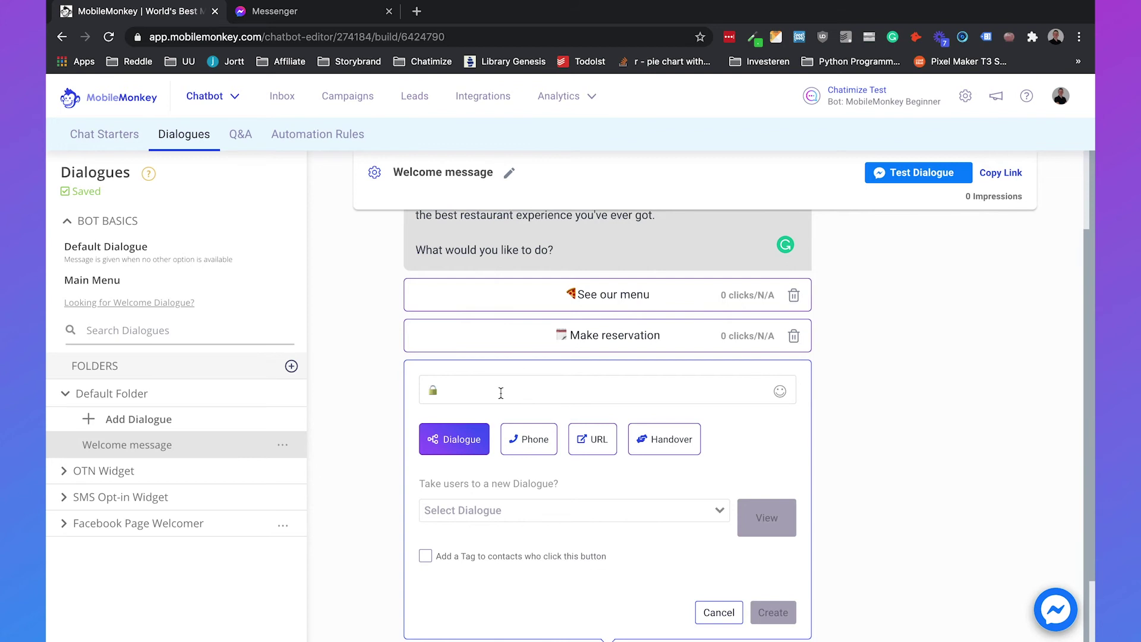
pyautogui.write('Dessert recipe')
pyautogui.click(590, 441)
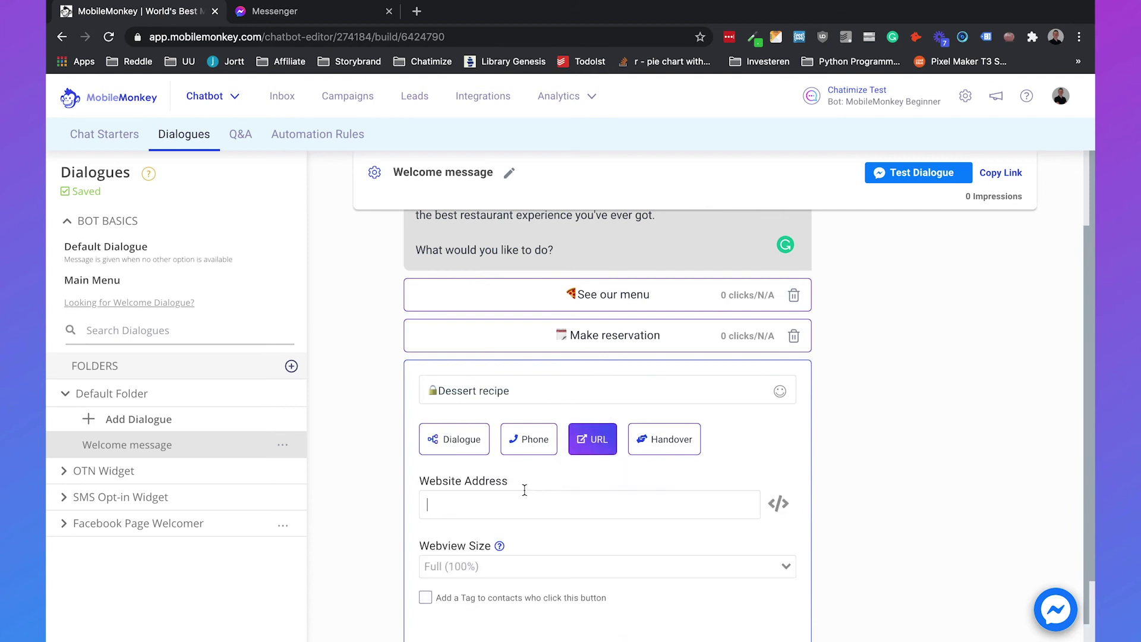
pyautogui.click(524, 492)
pyautogui.write('https://chatimize.com')
pyautogui.scroll(-2, 822, 436)
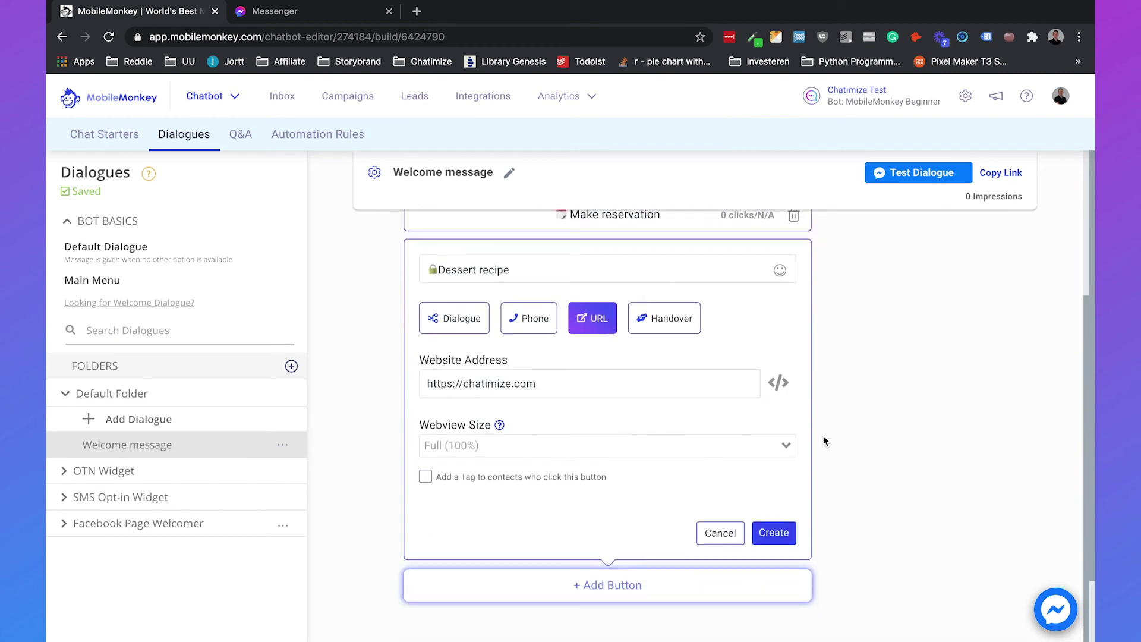
pyautogui.click(774, 533)
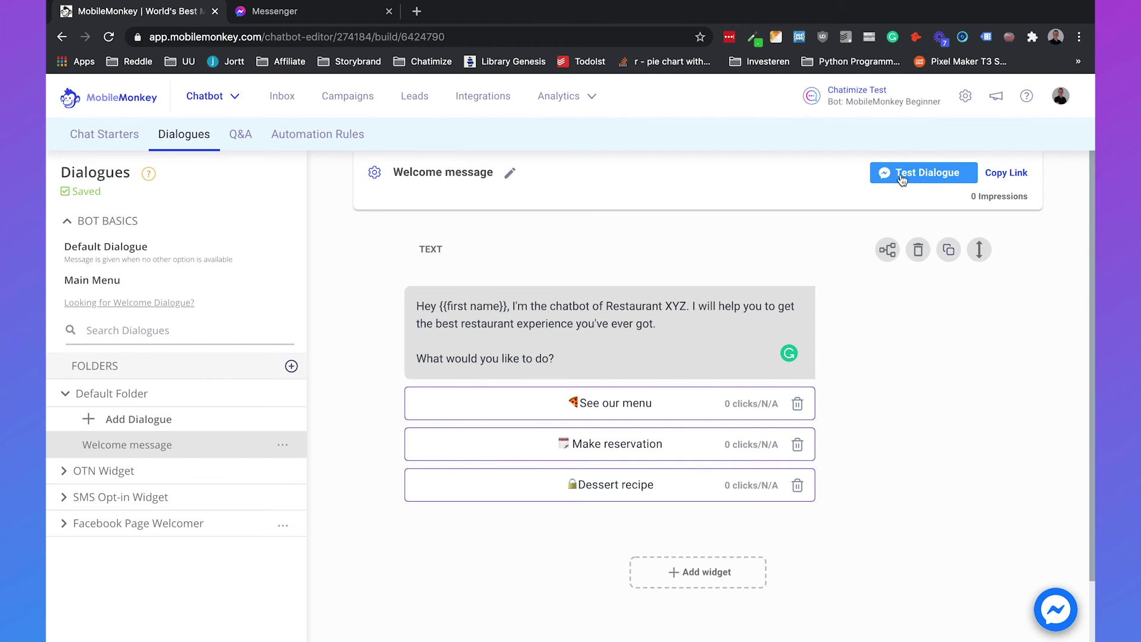
# Test the dialogue by loading the bot's m.me link in Messenger, then return to MobileMonkey
pyautogui.click(904, 184)
pyautogui.click(330, 12)
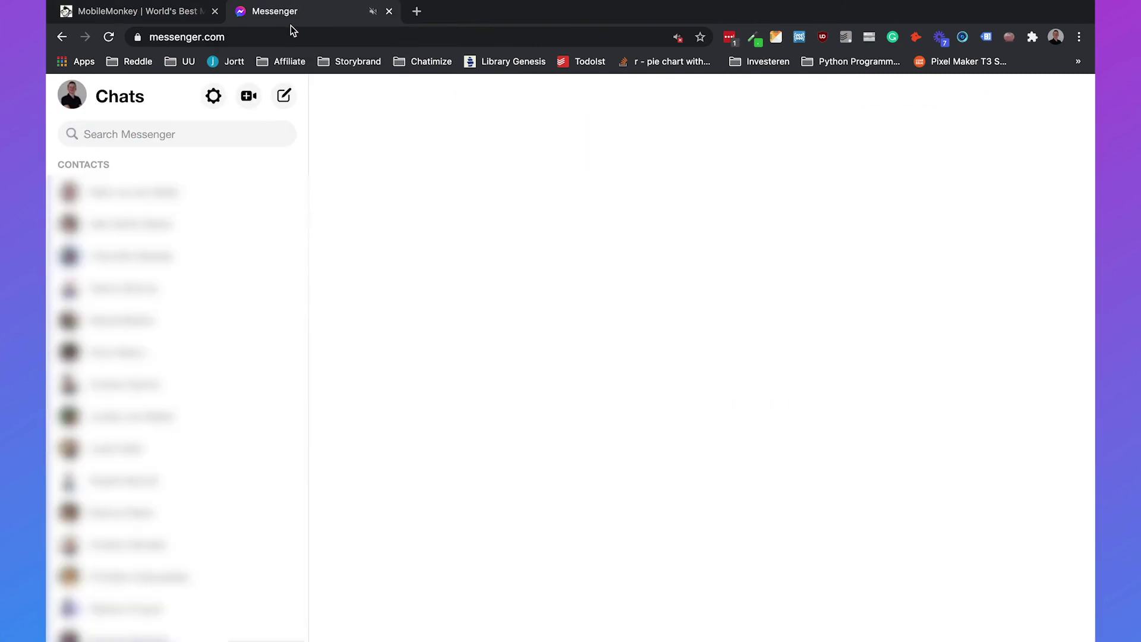
pyautogui.click(198, 122)
pyautogui.click(161, 12)
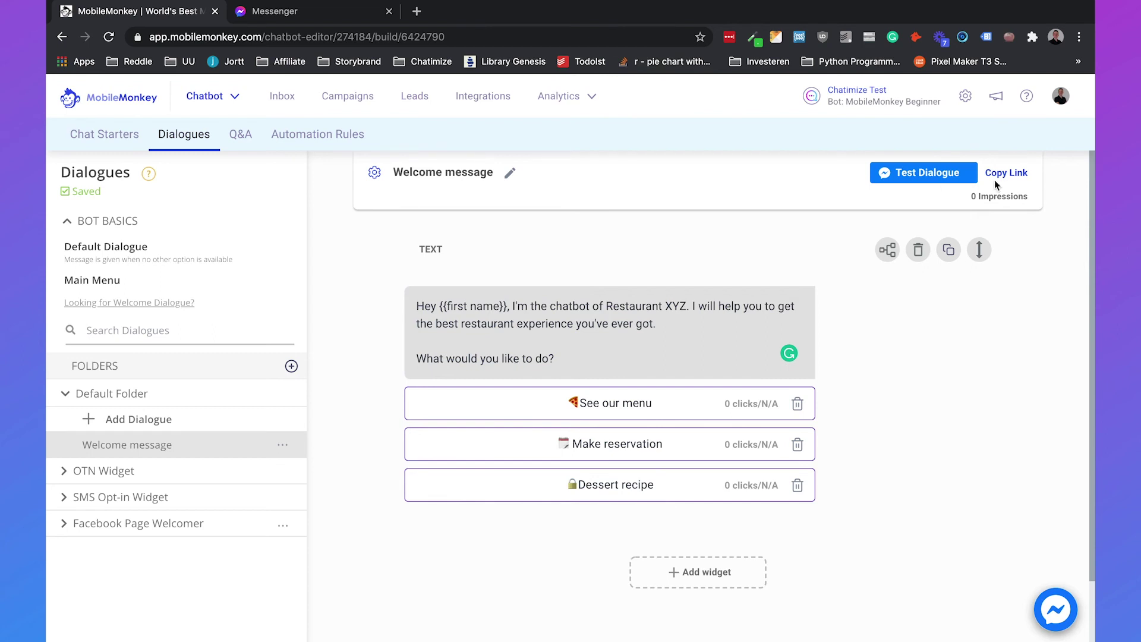
pyautogui.click(351, 12)
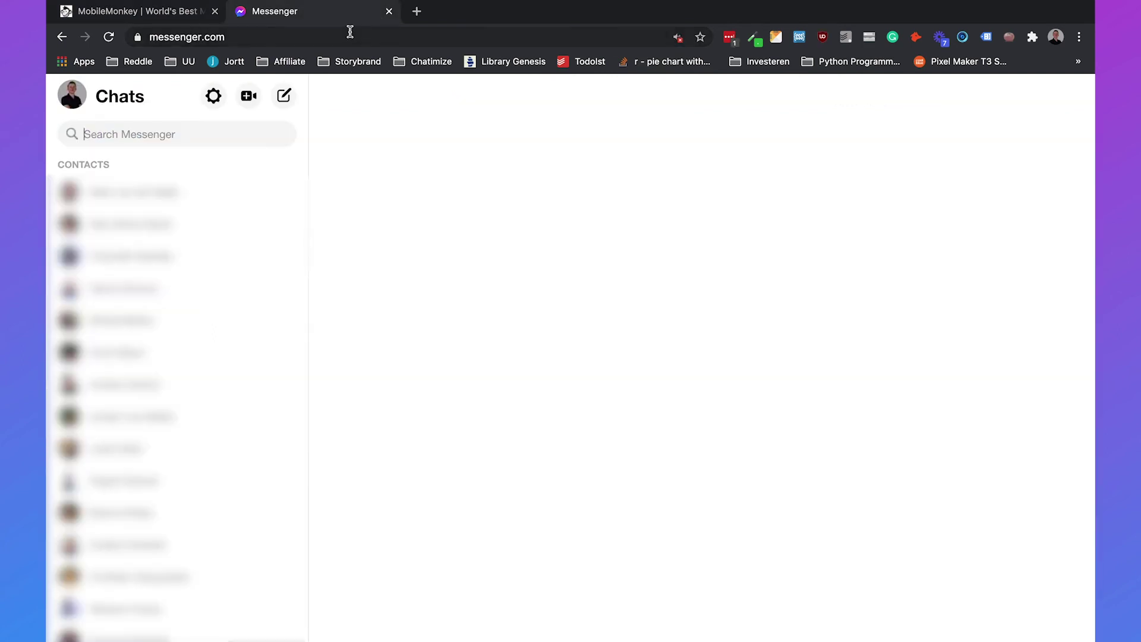
pyautogui.click(199, 10)
pyautogui.click(291, 12)
pyautogui.click(294, 38)
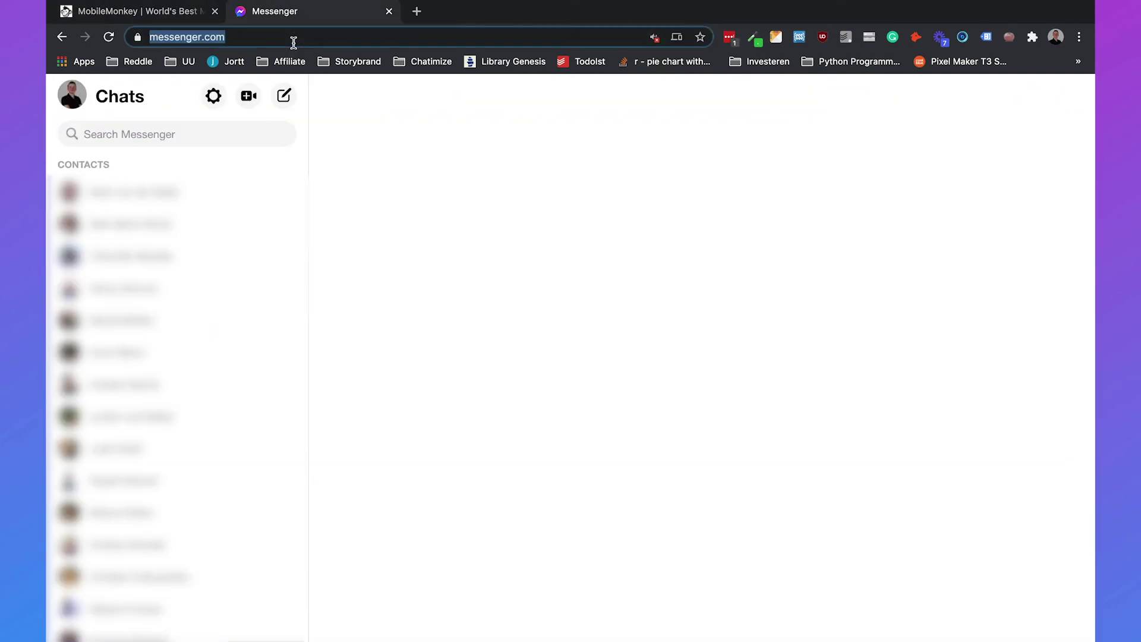
pyautogui.press('super+v')
pyautogui.press('Return')
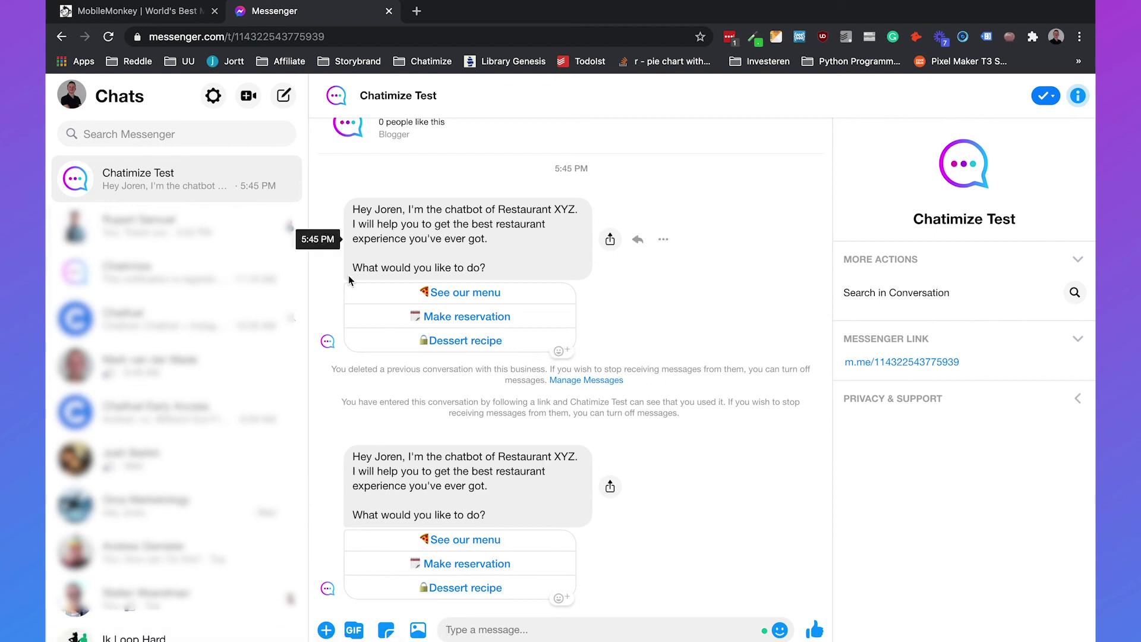
pyautogui.click(145, 17)
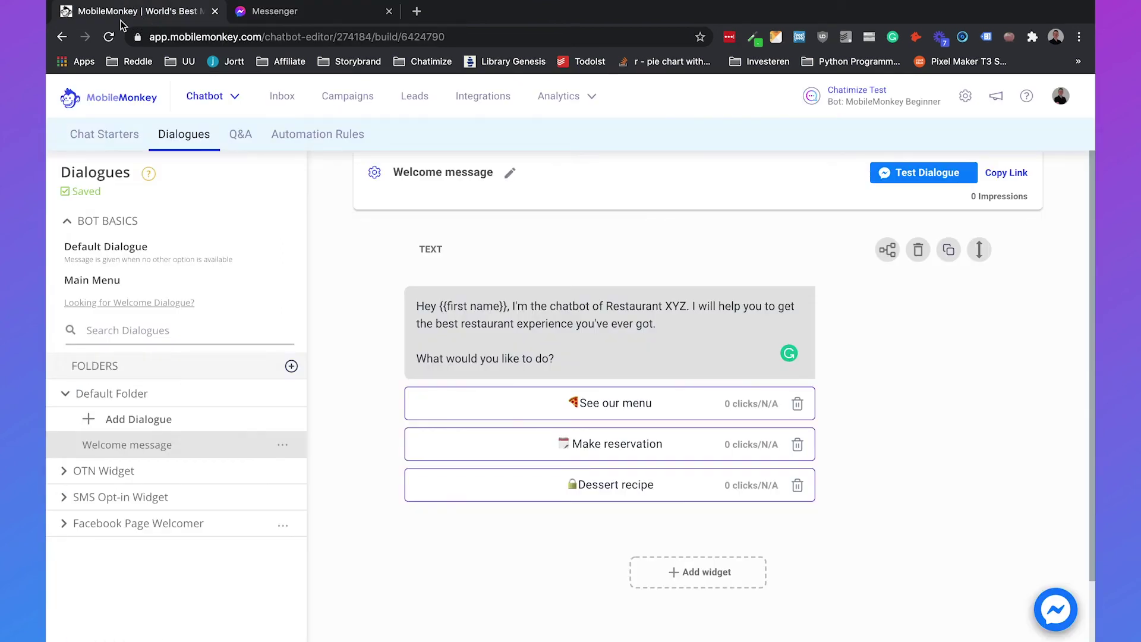
# Reopen the Facebook Page Welcomer and delete its default 'Thanks for messaging!' widget
pyautogui.click(126, 106)
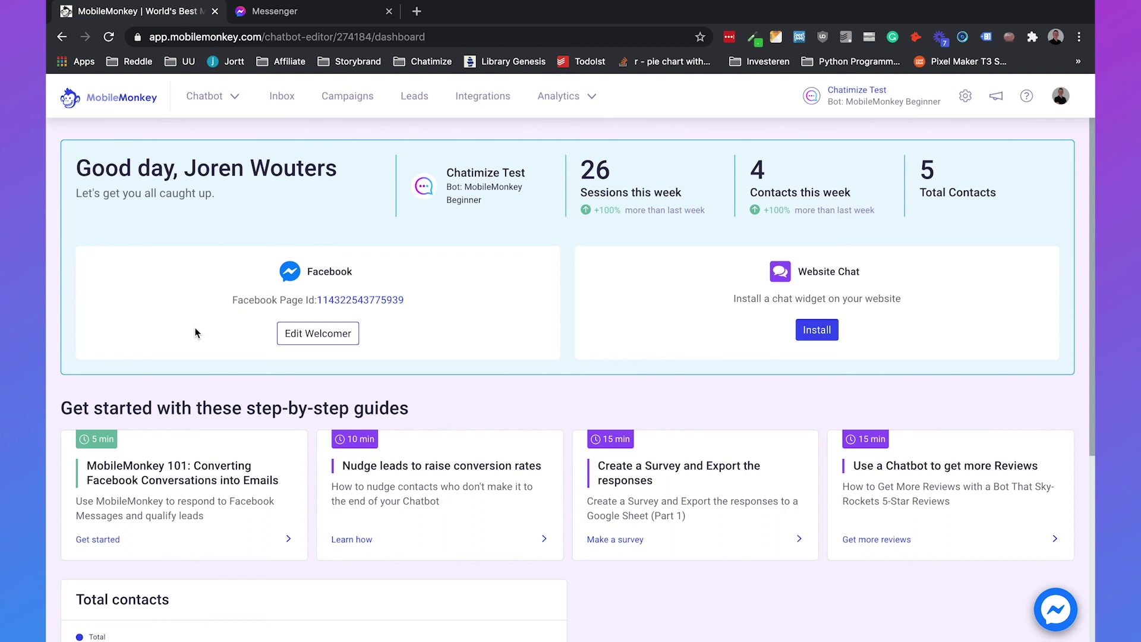
pyautogui.click(295, 332)
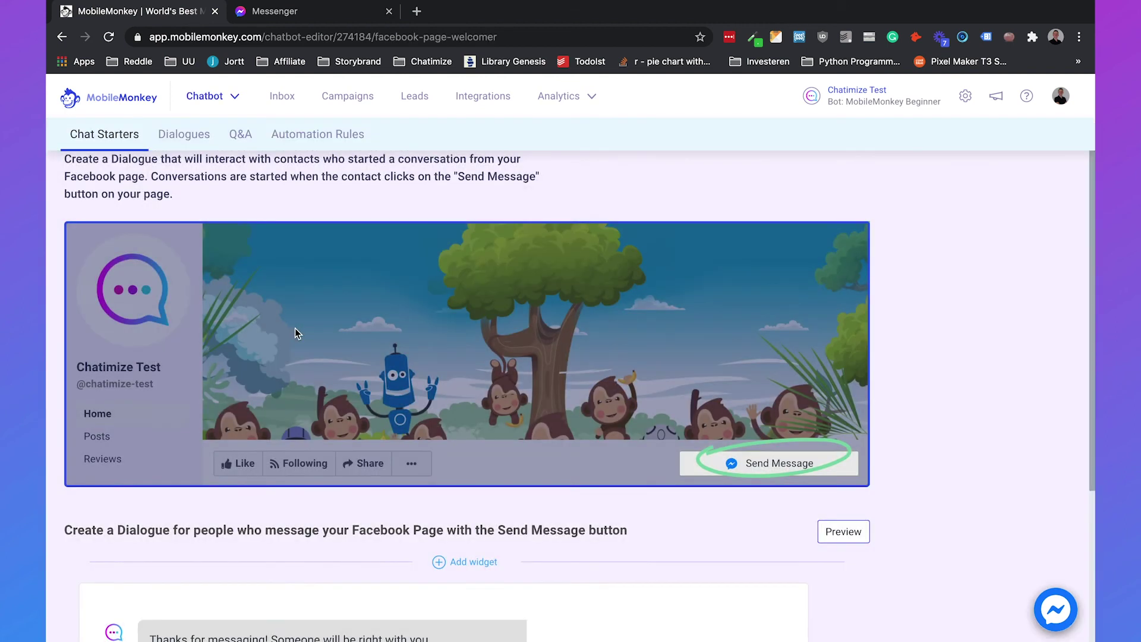
pyautogui.scroll(-3, 295, 331)
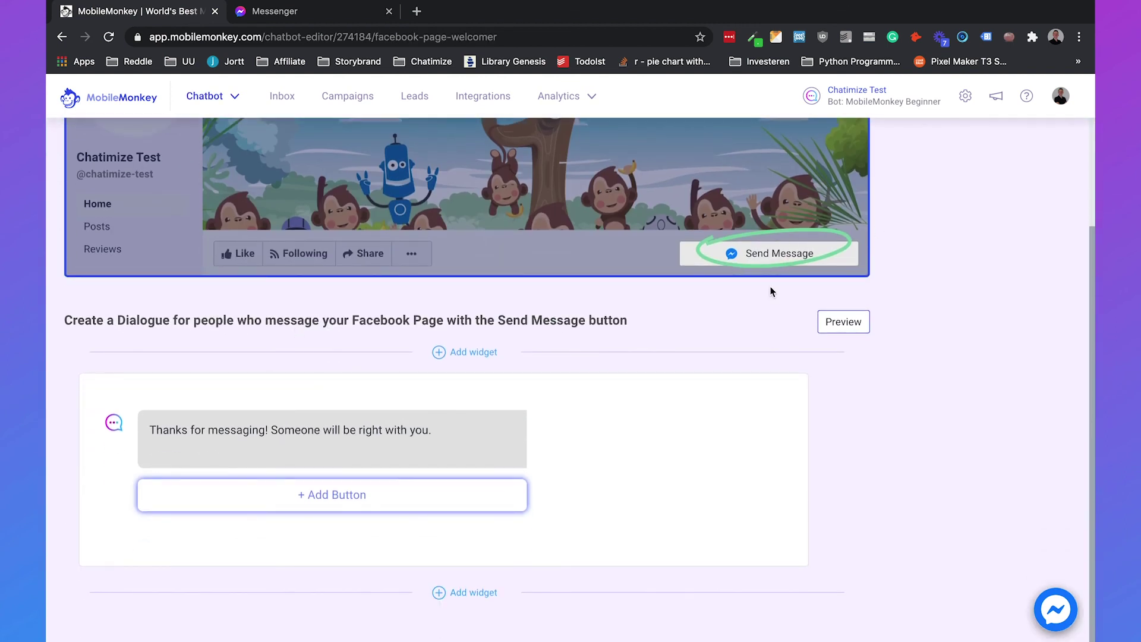
pyautogui.moveTo(440, 447)
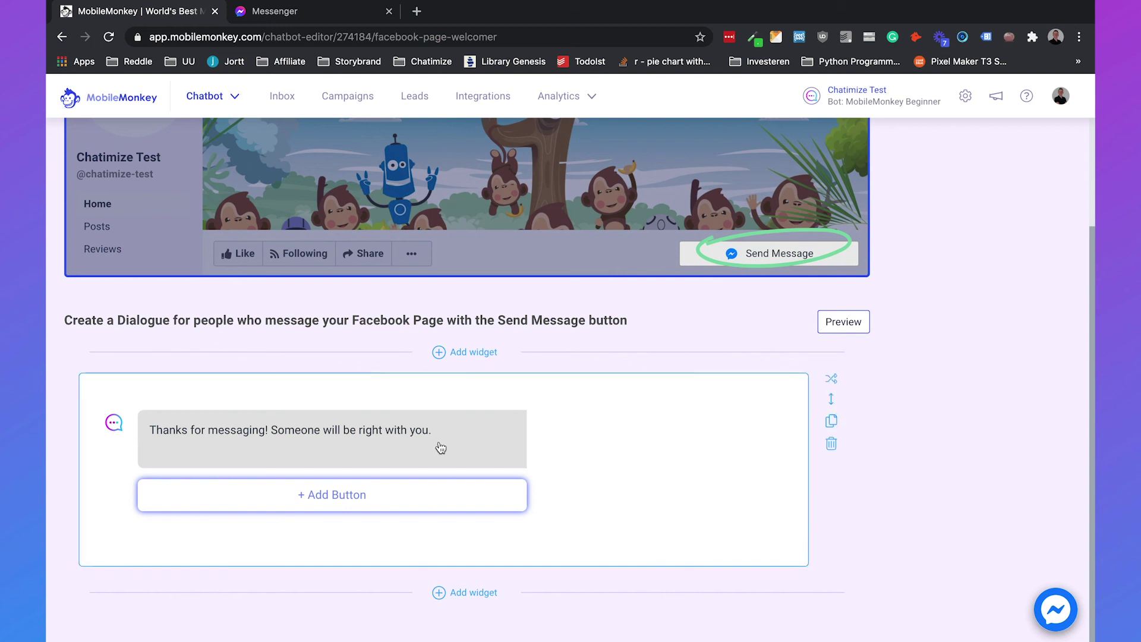
pyautogui.click(831, 445)
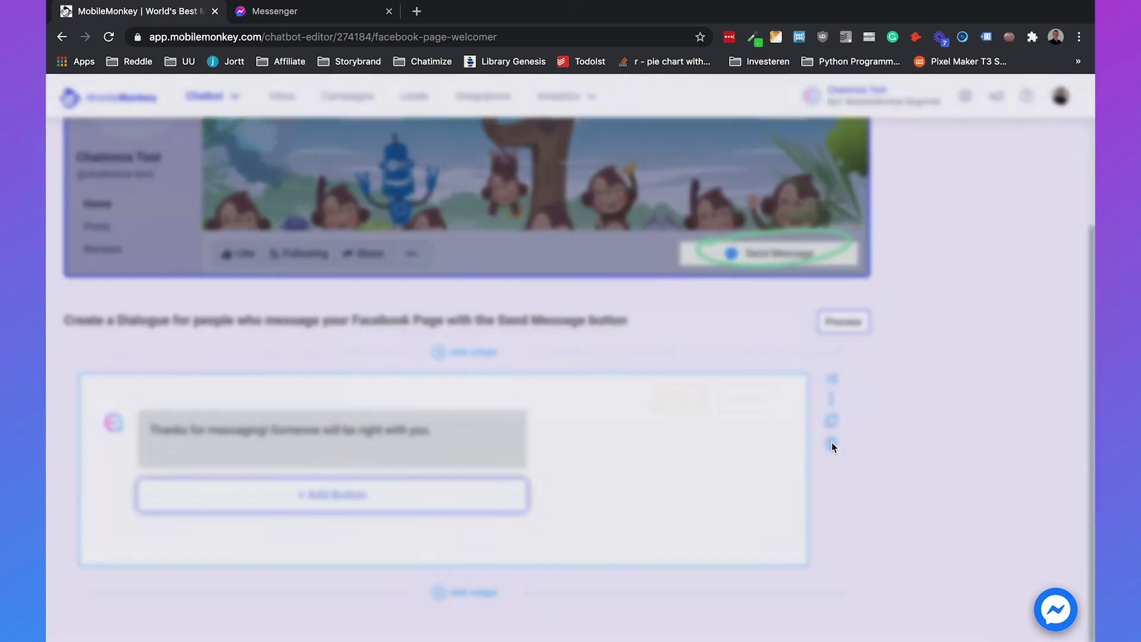
pyautogui.click(725, 398)
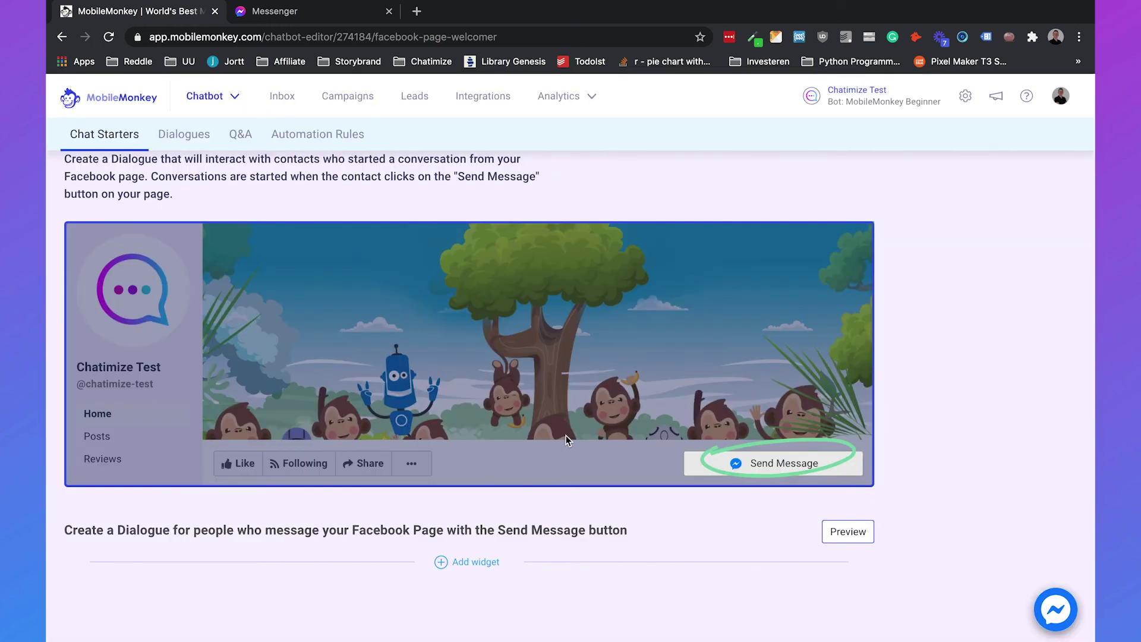
# Add a Navigate widget from Add widget > More and set its dialogue to 'Welcome message'
pyautogui.click(473, 562)
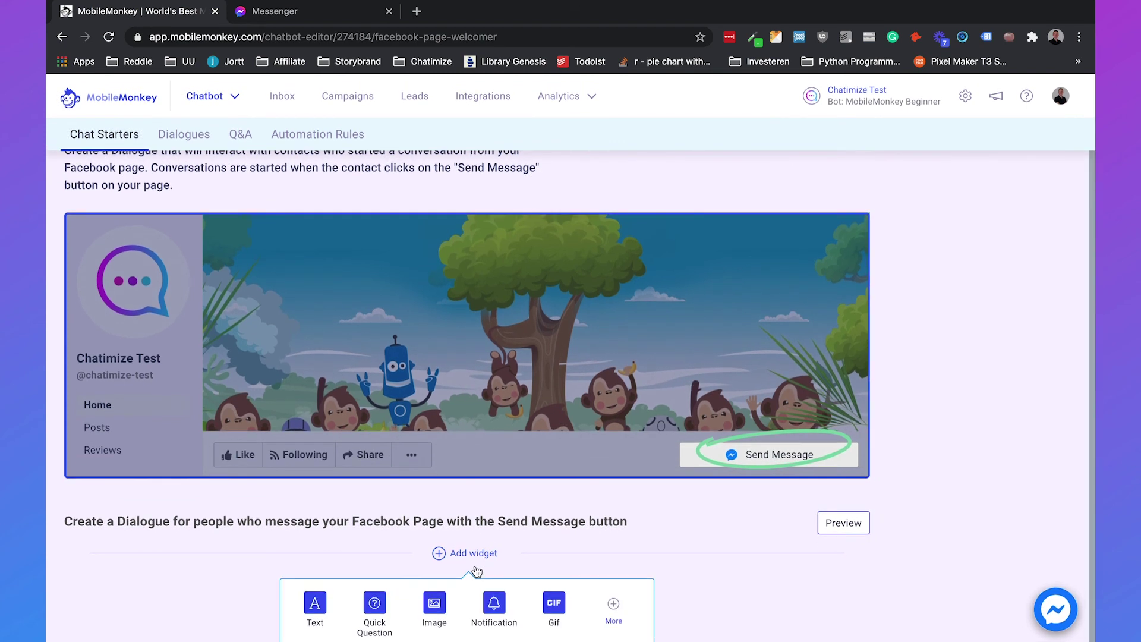
pyautogui.click(624, 605)
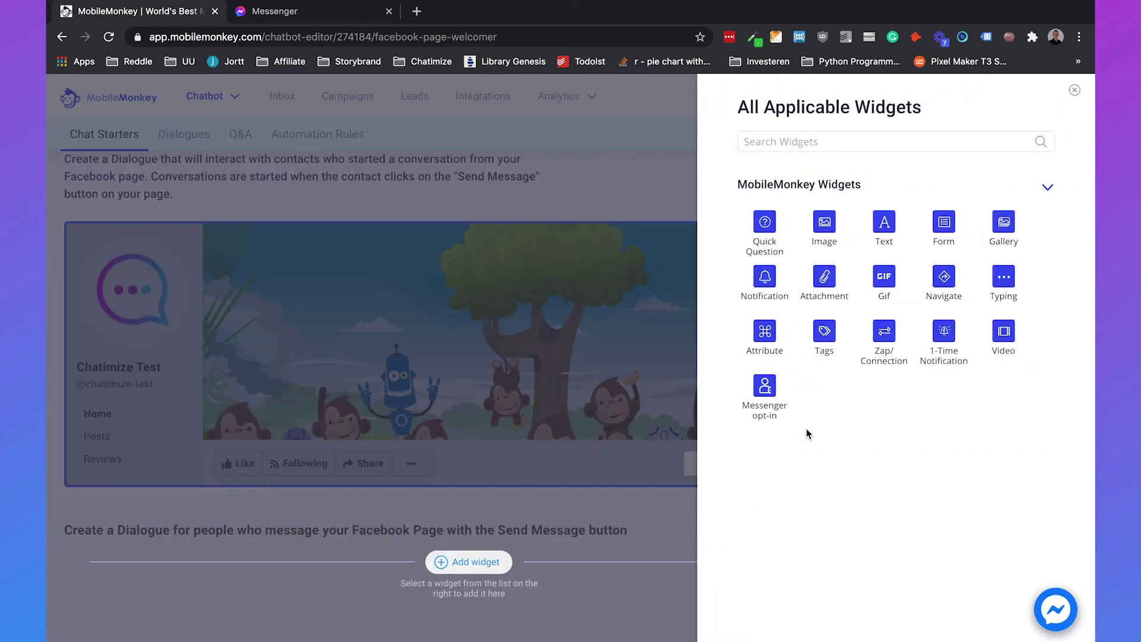
pyautogui.click(945, 293)
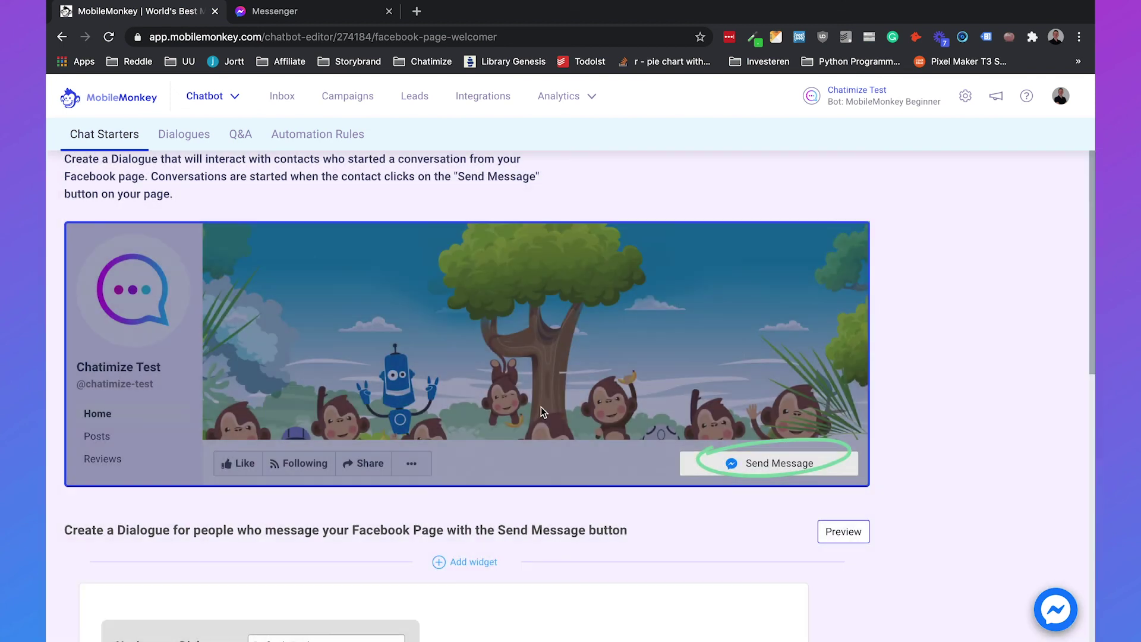
pyautogui.scroll(-3, 540, 406)
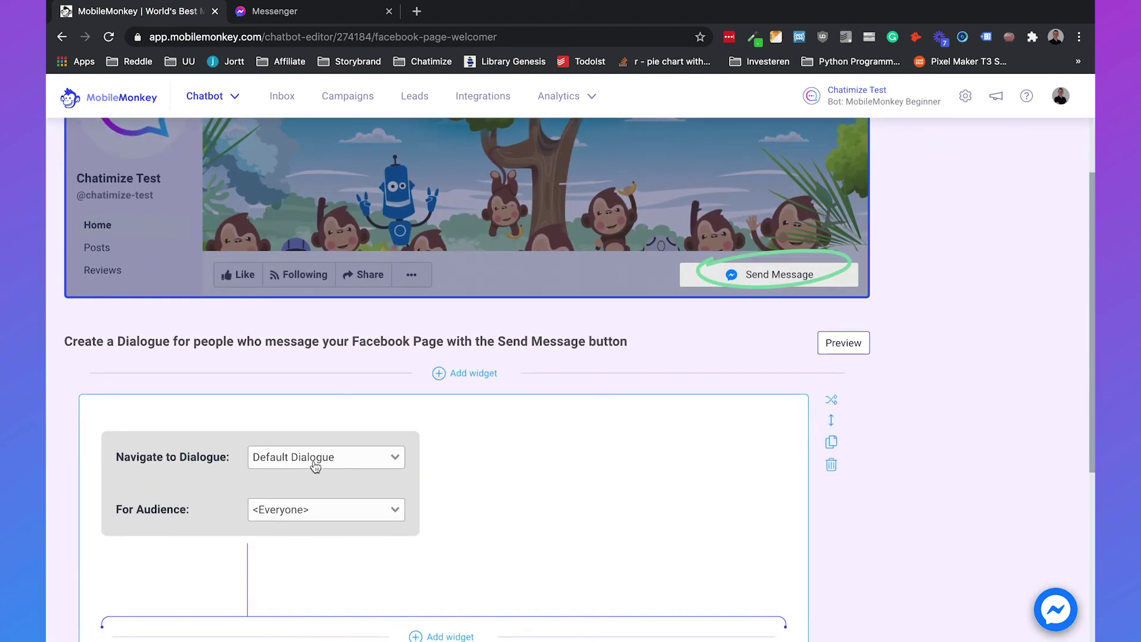
pyautogui.scroll(-2, 315, 466)
pyautogui.click(307, 366)
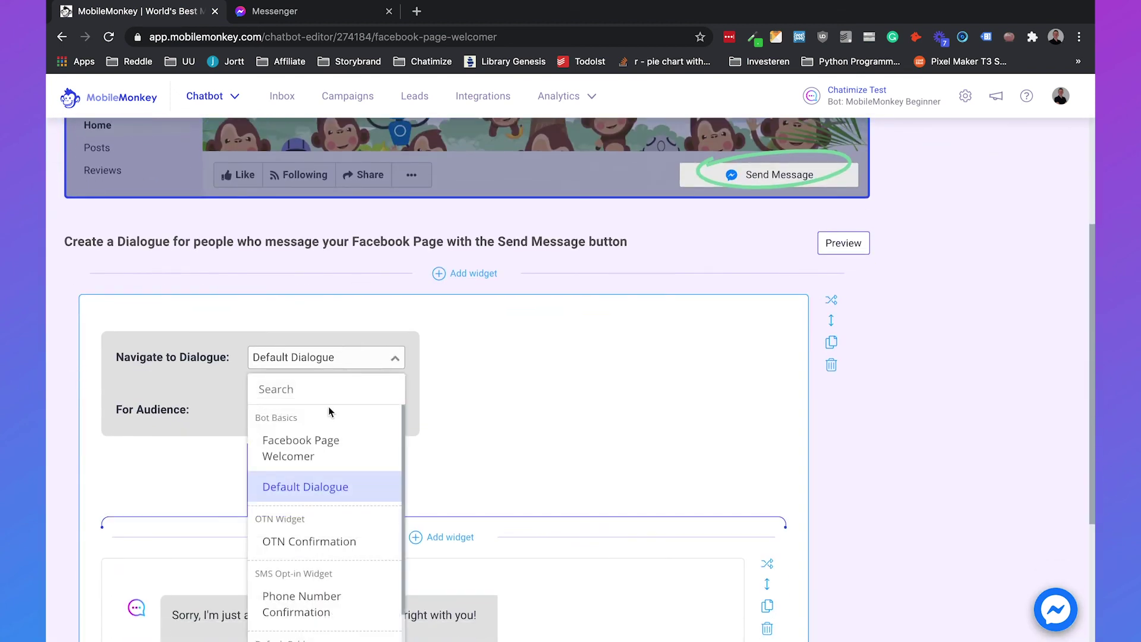
pyautogui.scroll(-1, 341, 509)
pyautogui.click(314, 626)
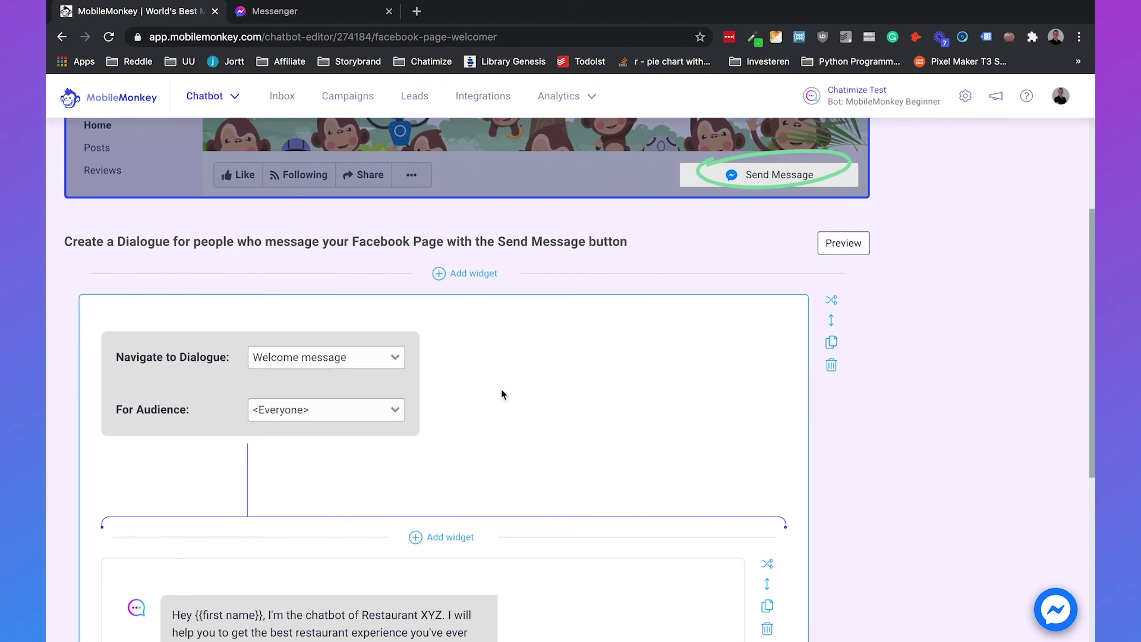
pyautogui.scroll(-4, 1057, 446)
pyautogui.scroll(-2, 1058, 446)
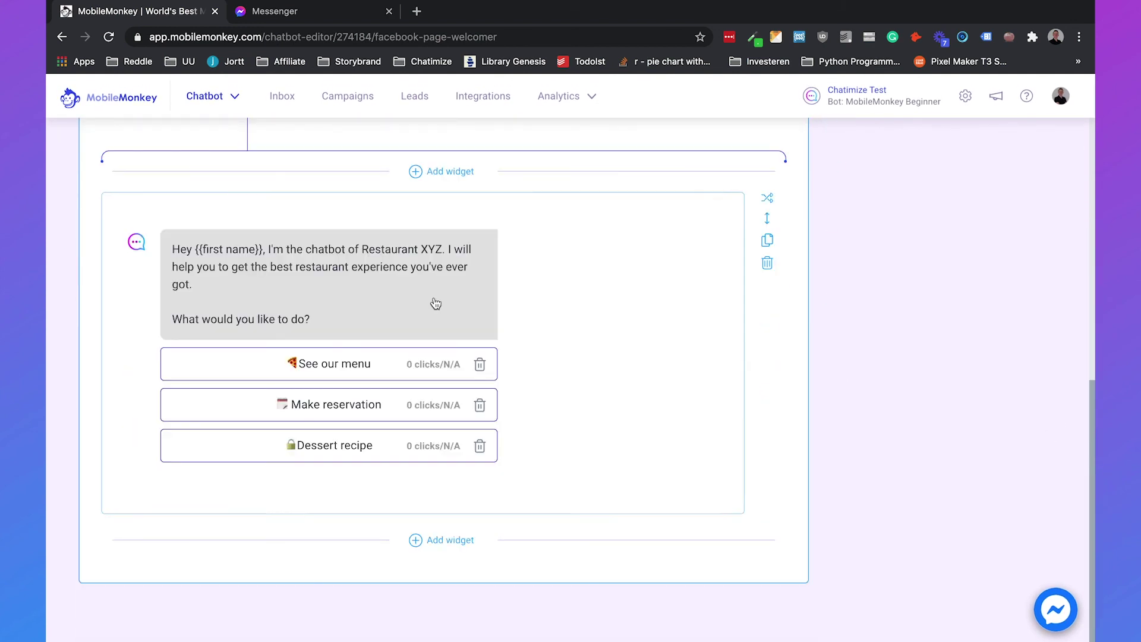